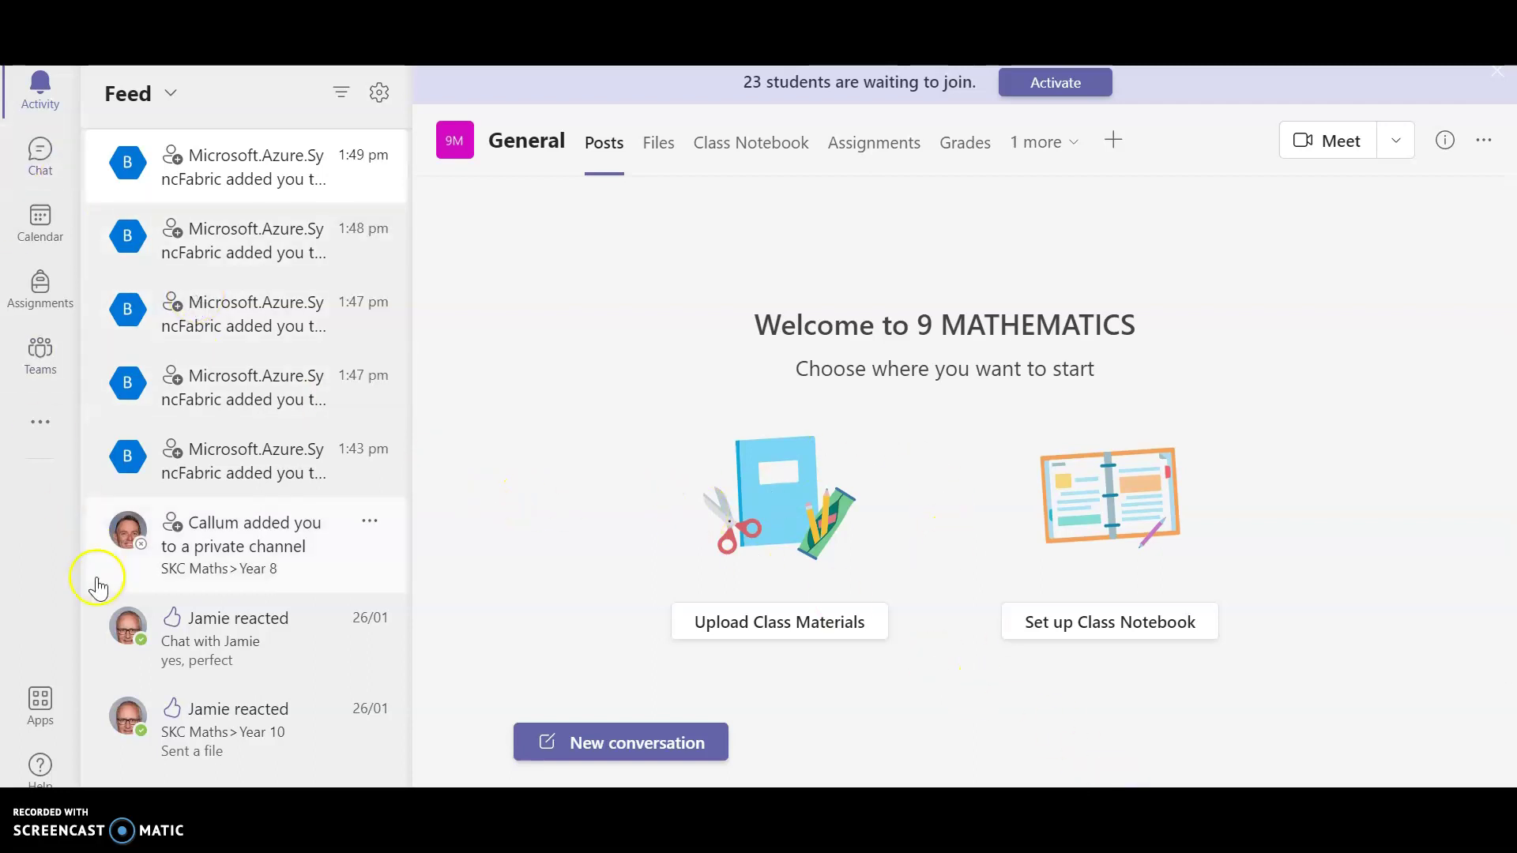
Open the Class Notebook of the 8 MATHEMATICS team's General channel
{"action": "left_click", "coordinate": [41, 351]}
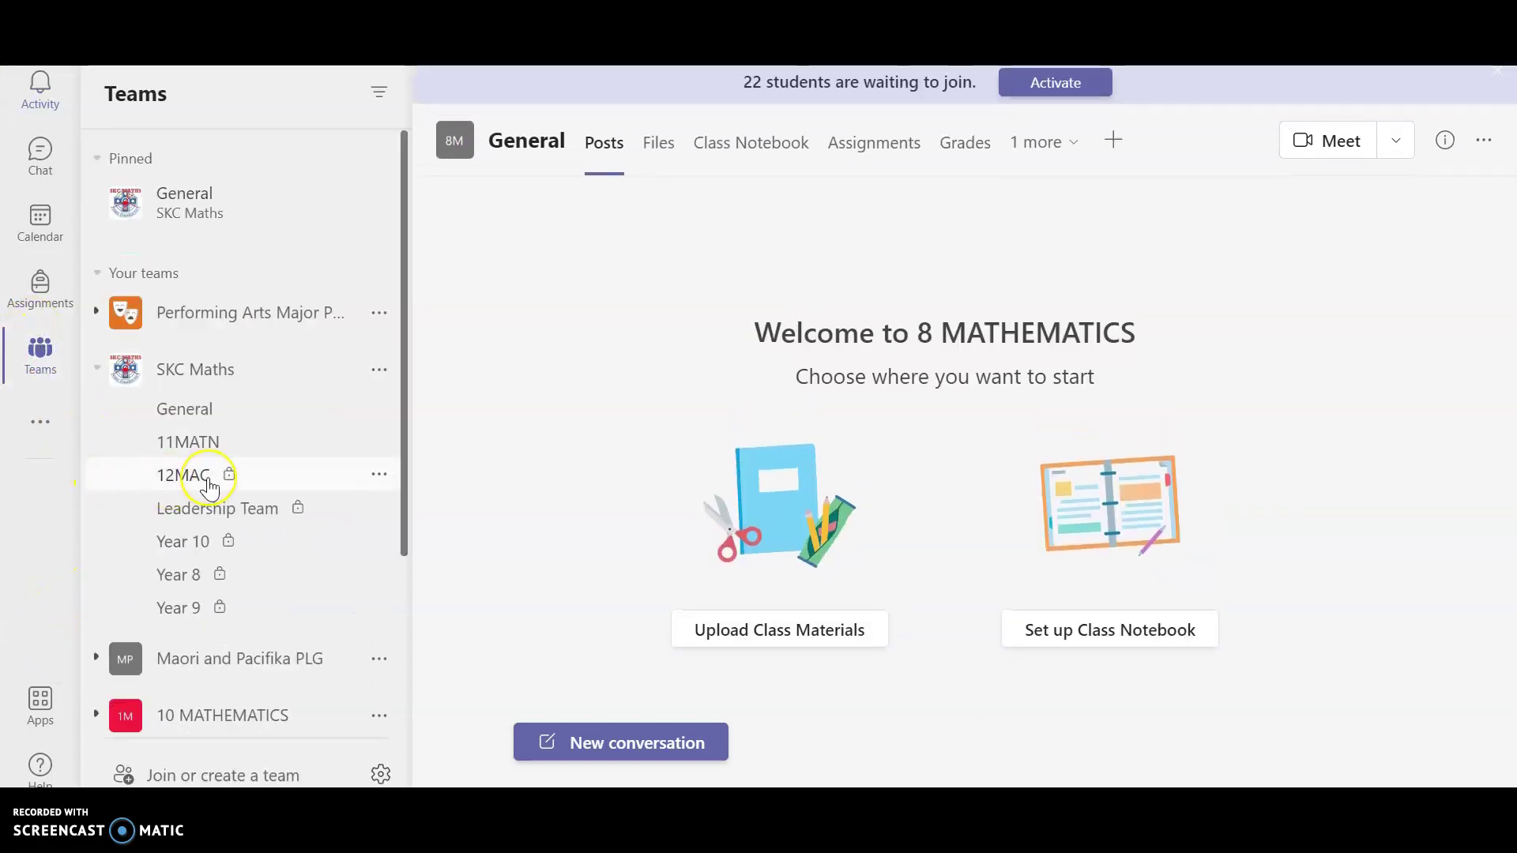
{"action": "left_click", "coordinate": [198, 368]}
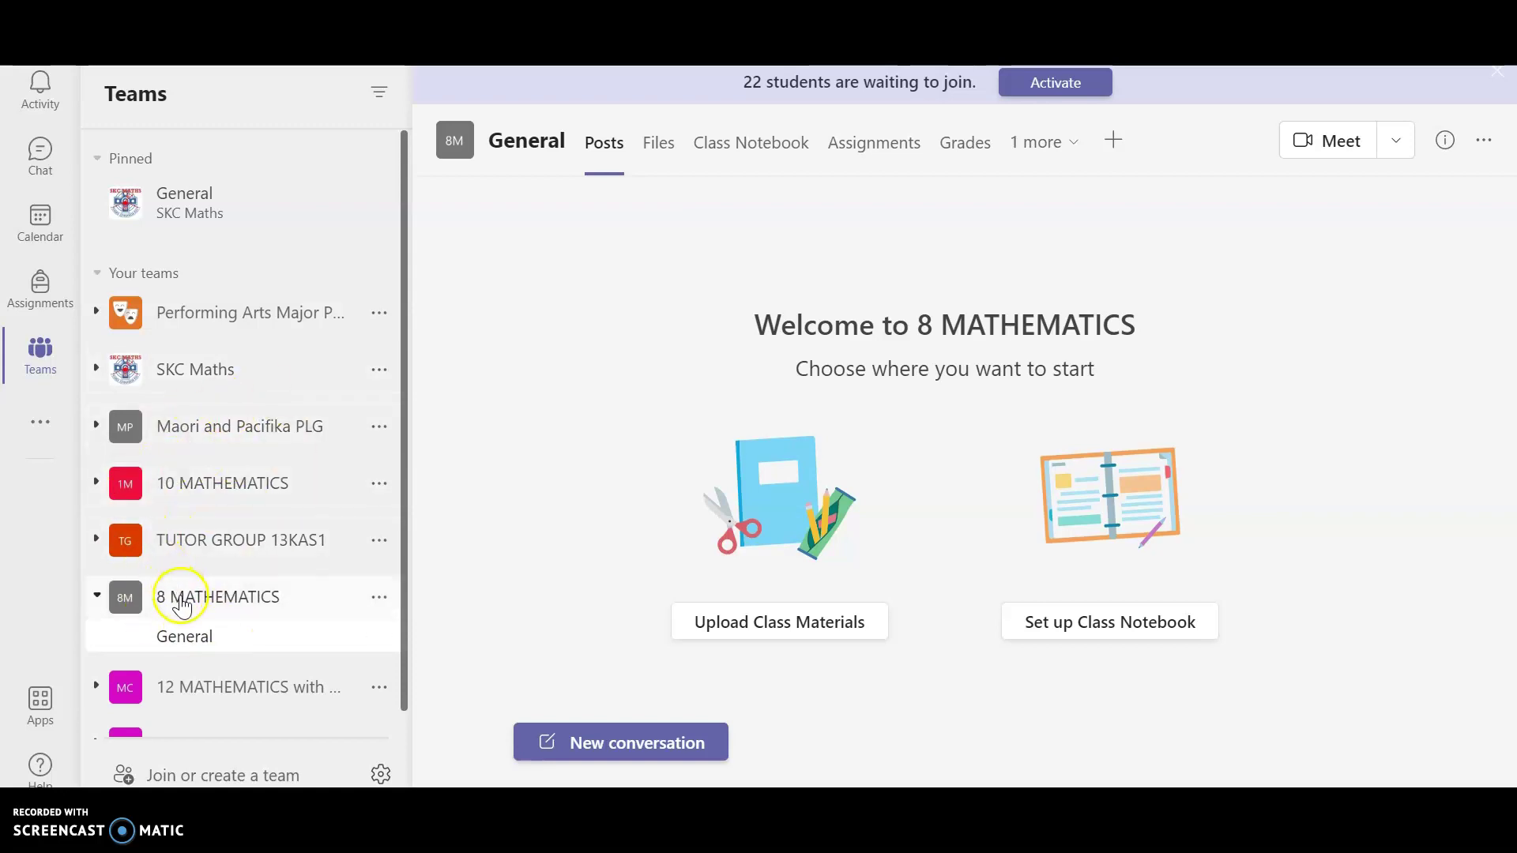
{"action": "left_click", "coordinate": [183, 602]}
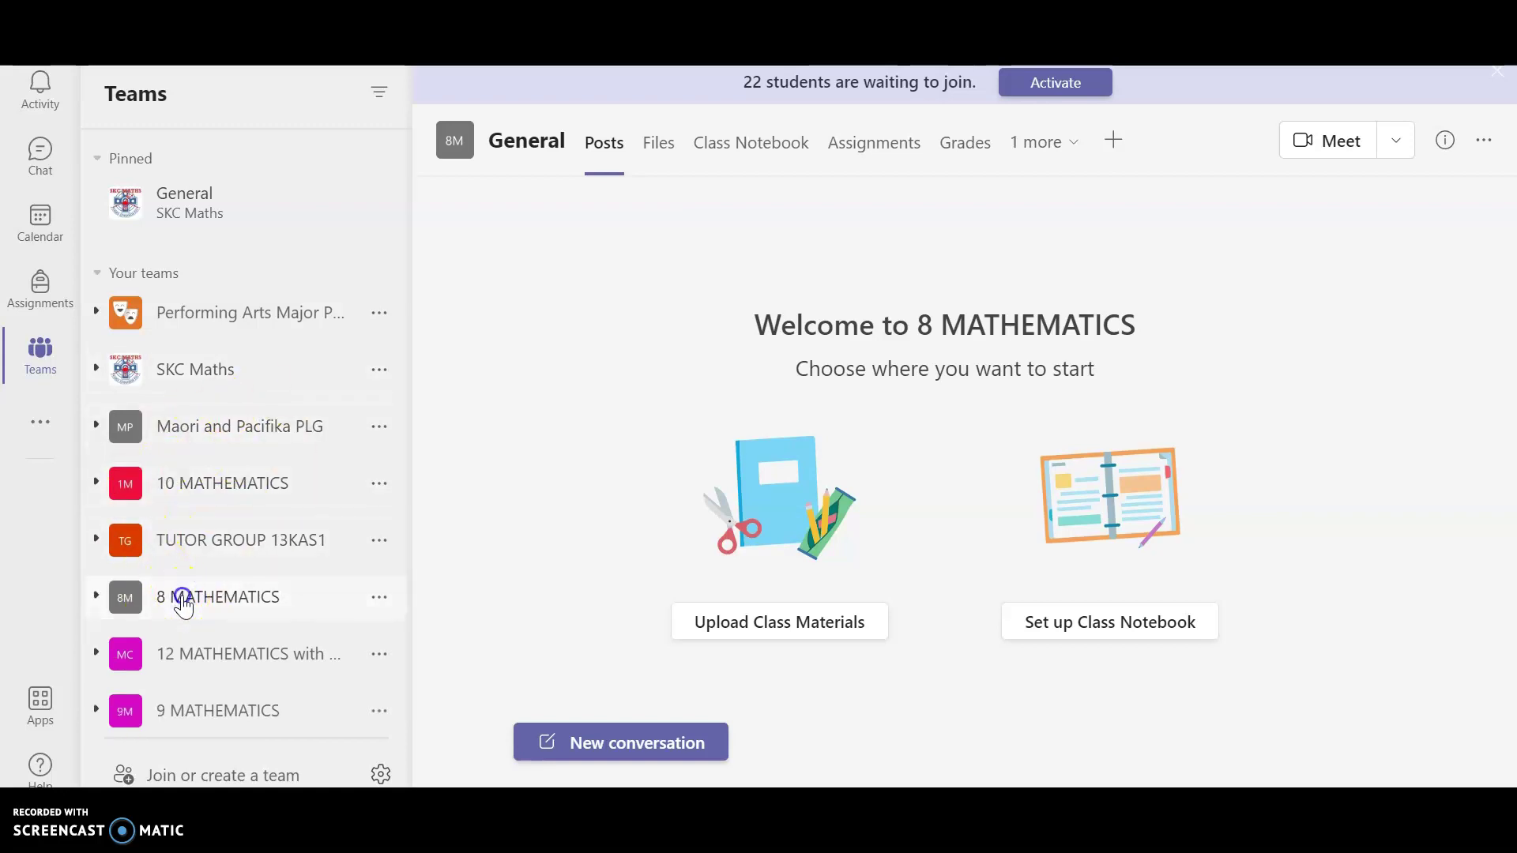
{"action": "left_click", "coordinate": [184, 602]}
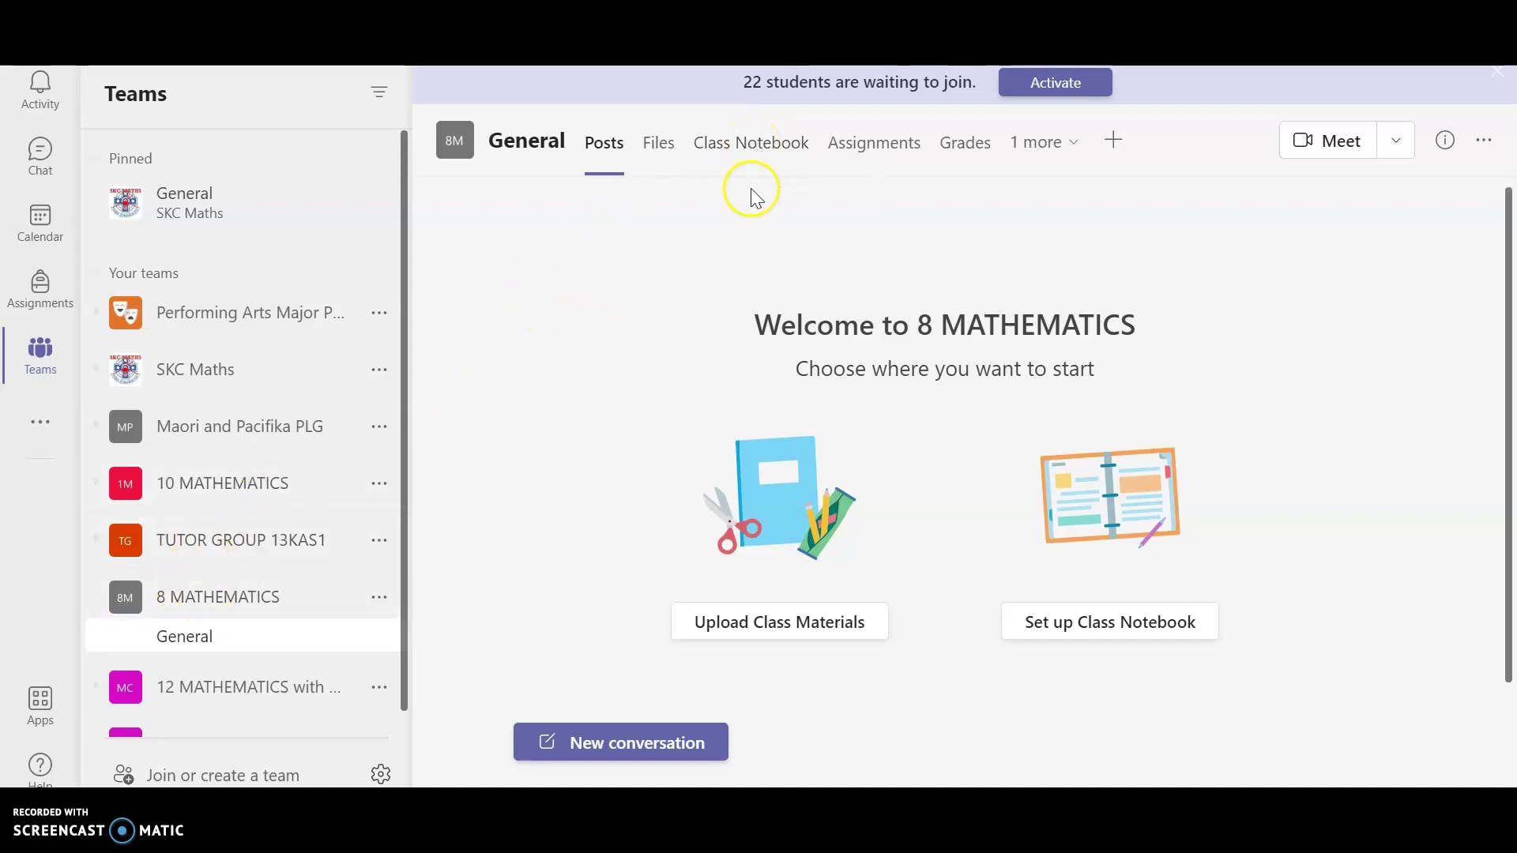
{"action": "left_click", "coordinate": [735, 143]}
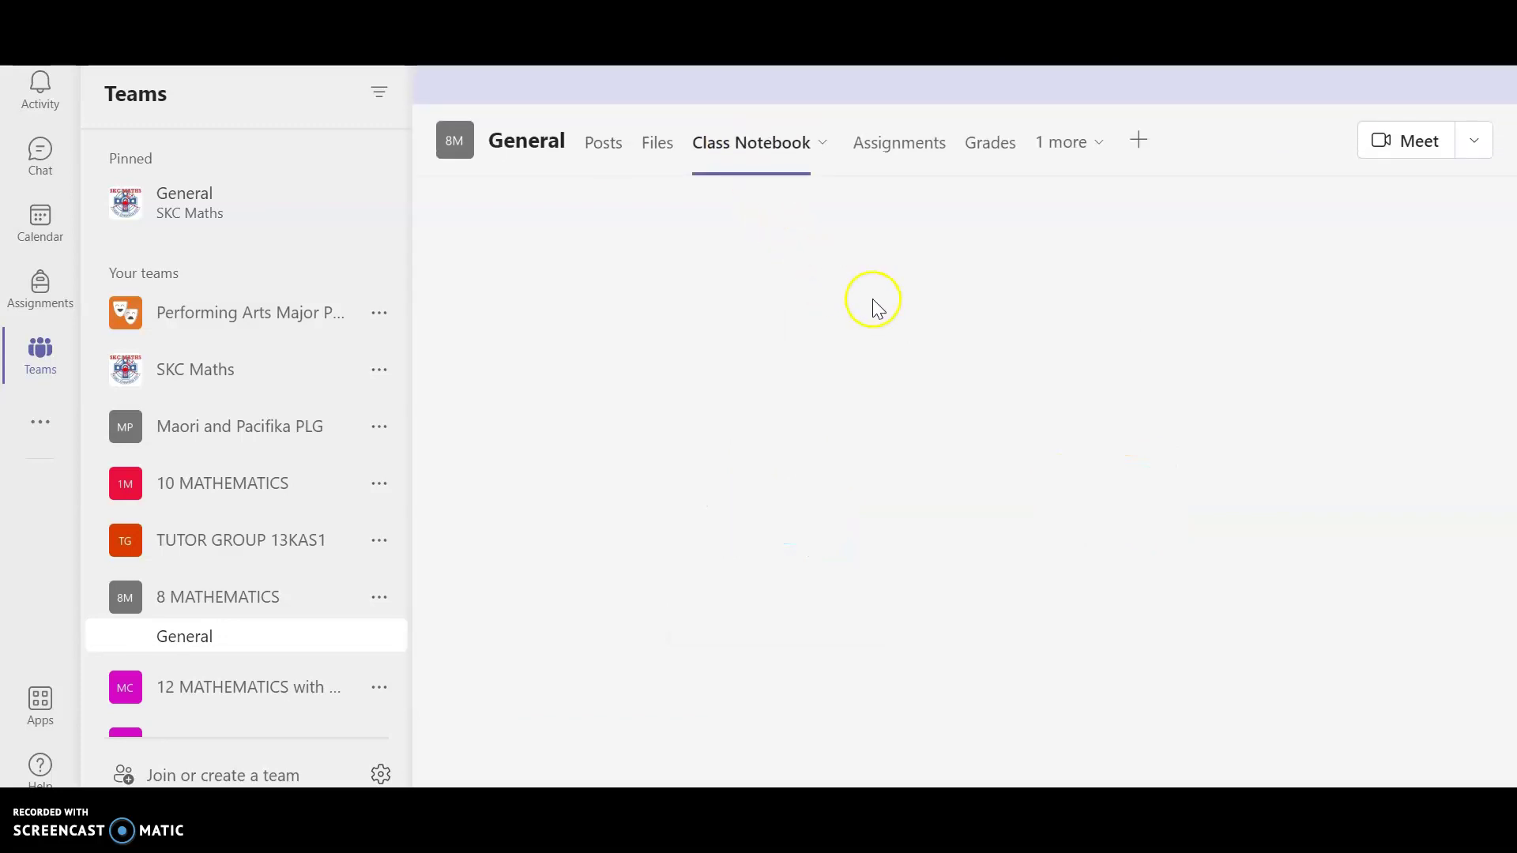
{"action": "left_click", "coordinate": [822, 144]}
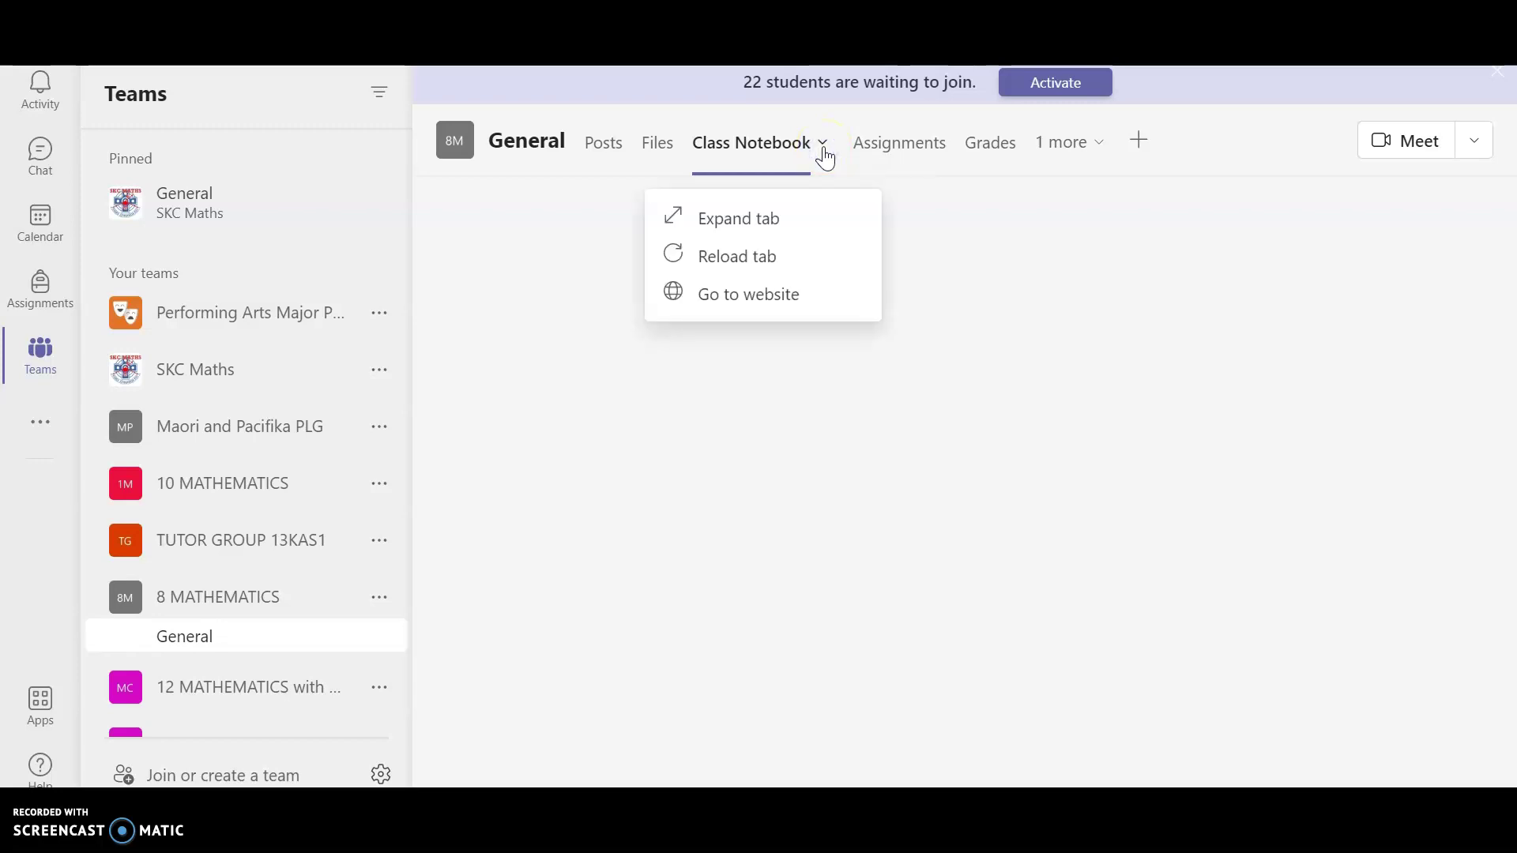
{"action": "left_click", "coordinate": [1074, 309]}
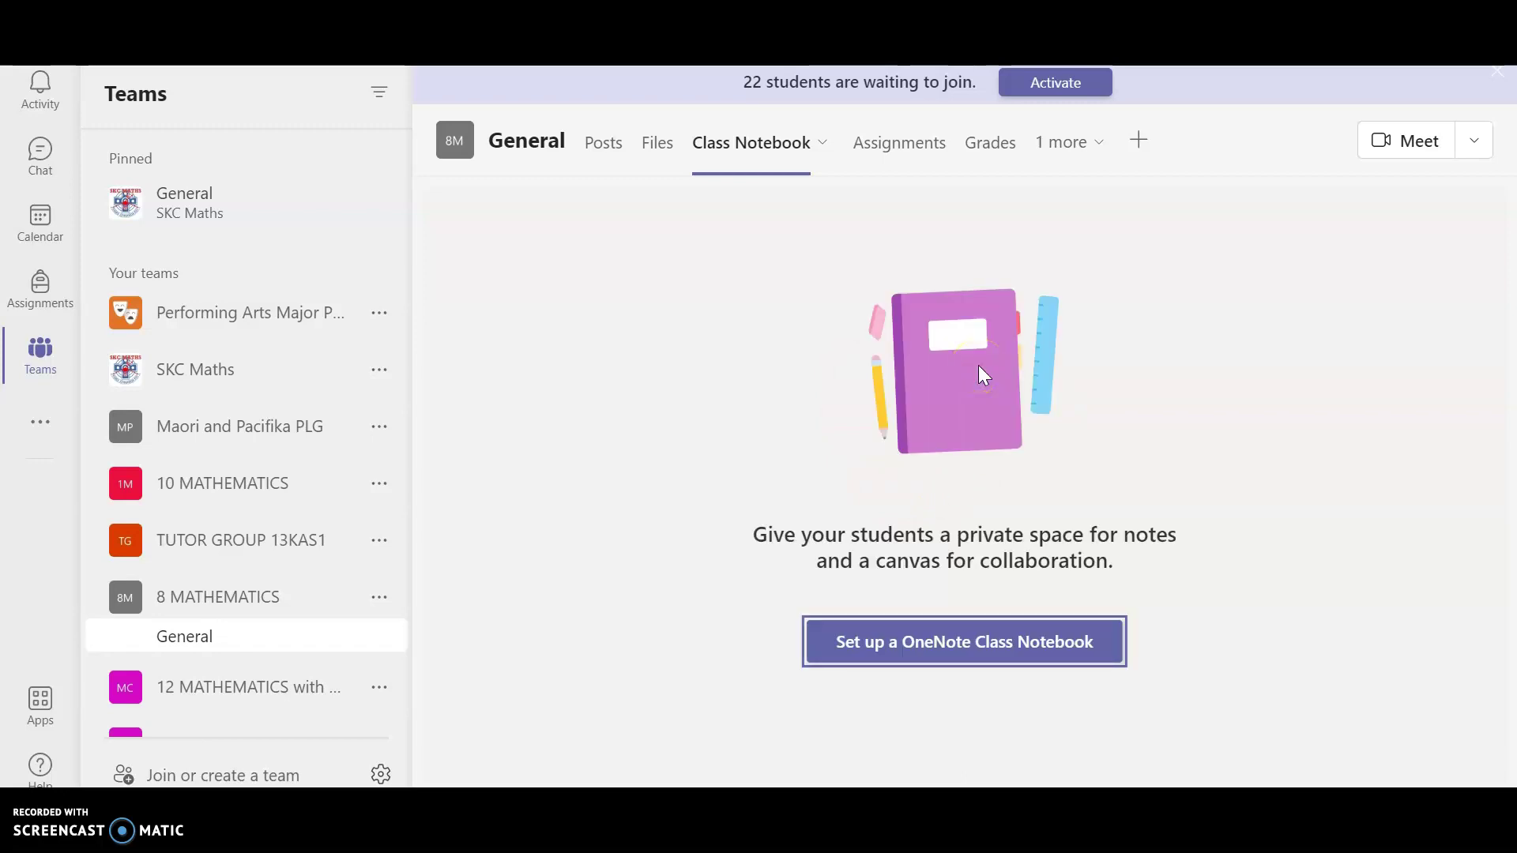
Start setting up a blank OneNote Class Notebook and proceed past the overview of its spaces
{"action": "left_click", "coordinate": [969, 640]}
{"action": "left_click", "coordinate": [987, 654]}
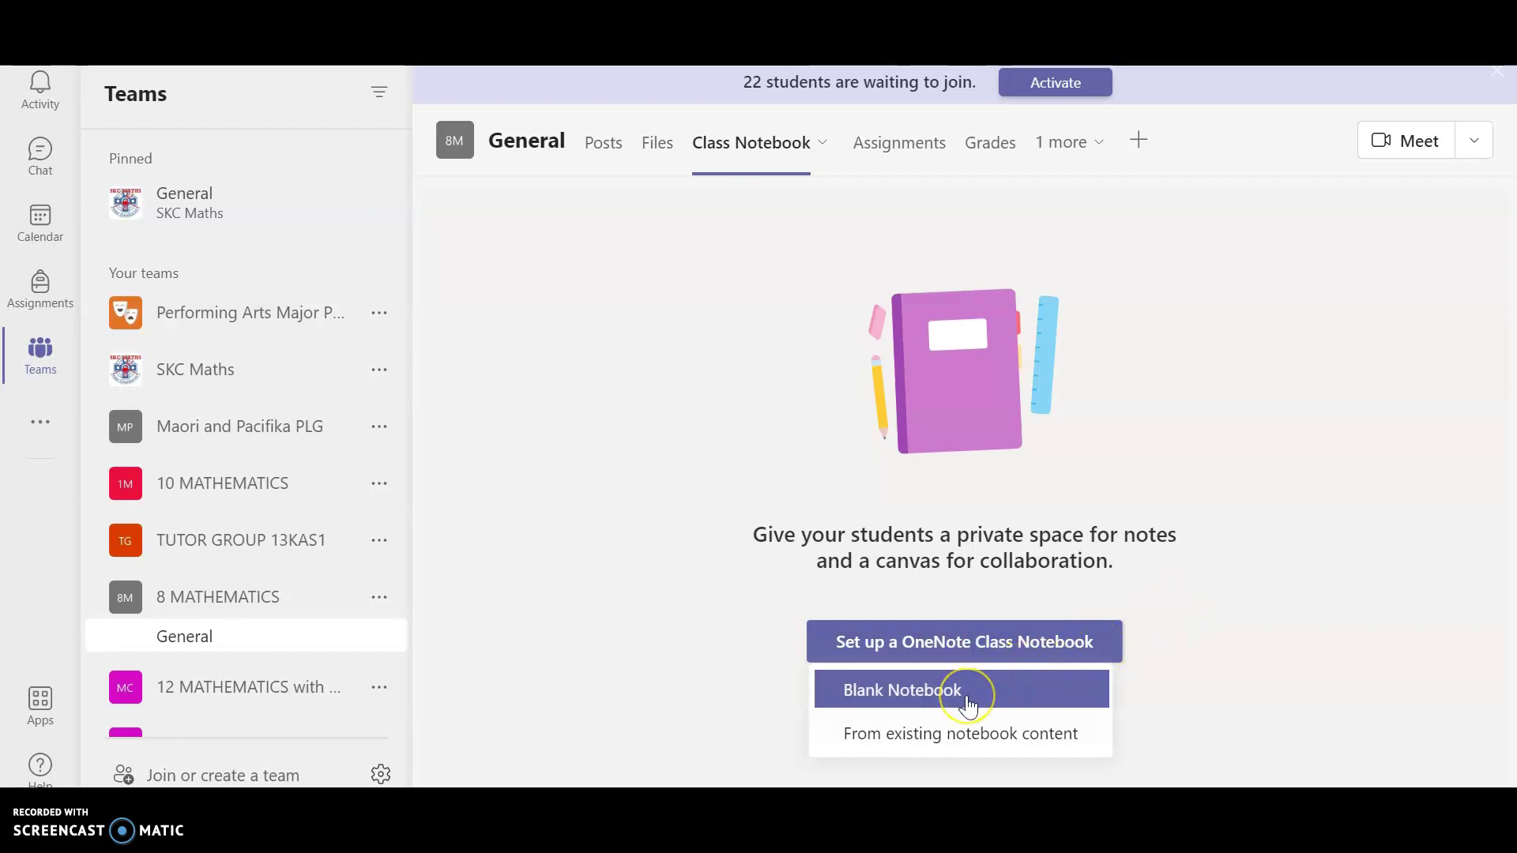
{"action": "left_click", "coordinate": [968, 702]}
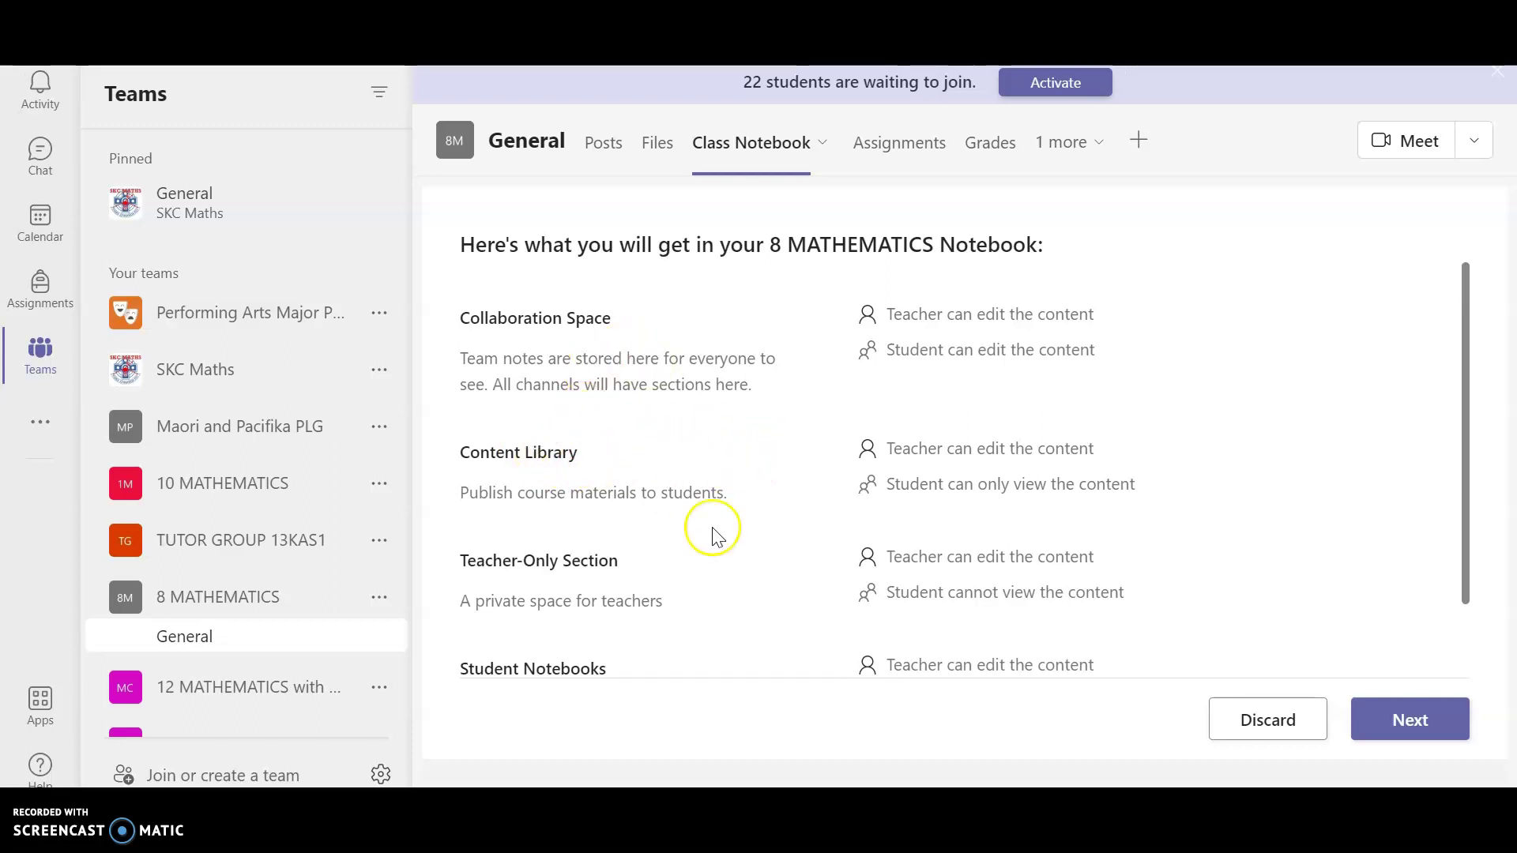
{"action": "scroll", "coordinate": [1274, 549], "scroll_direction": "down", "scroll_amount": 2}
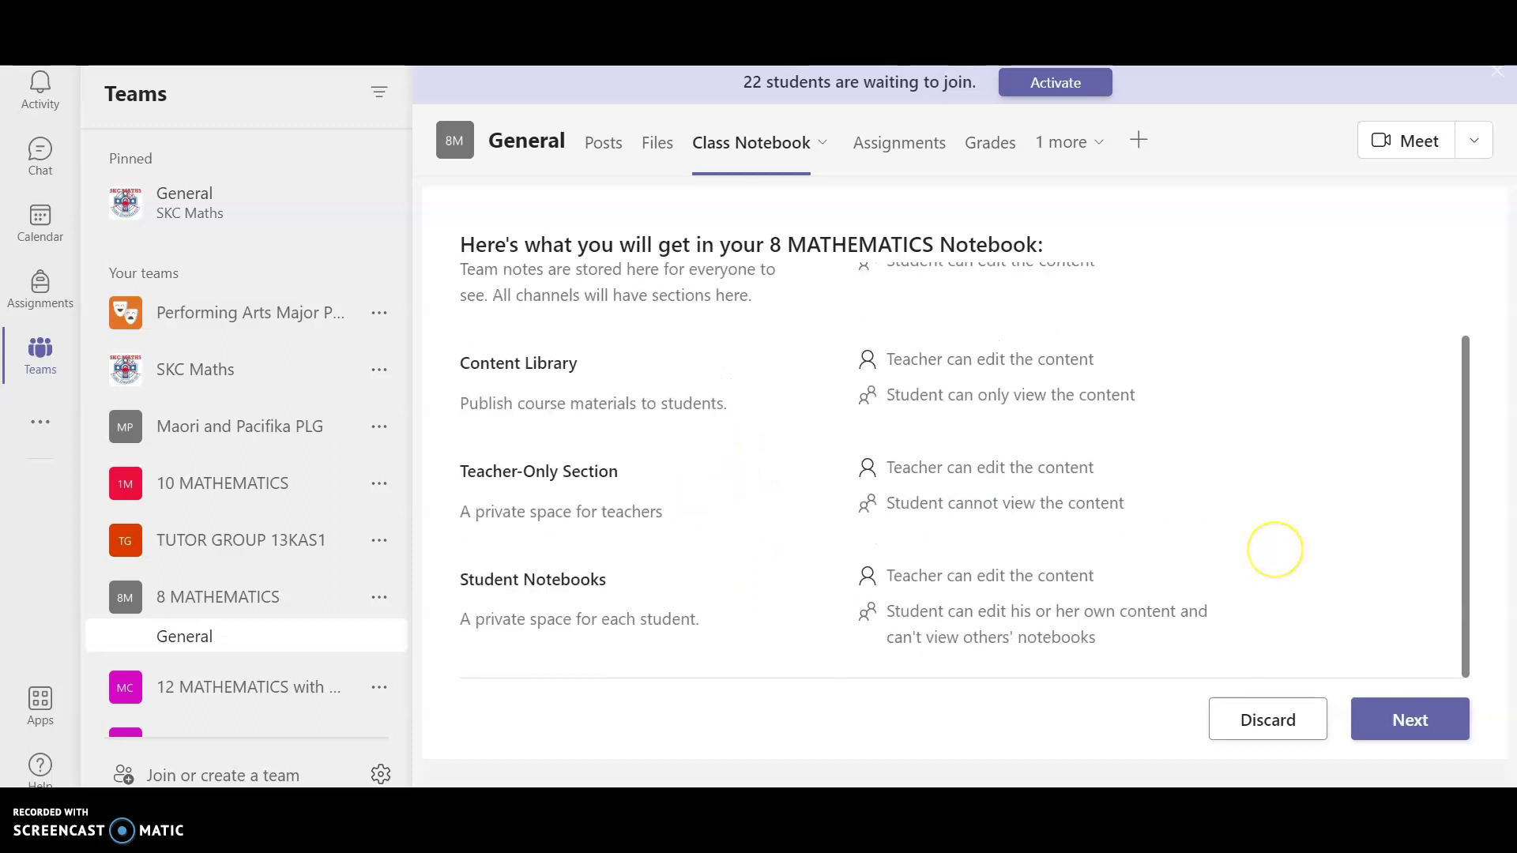
{"action": "left_click", "coordinate": [1429, 738]}
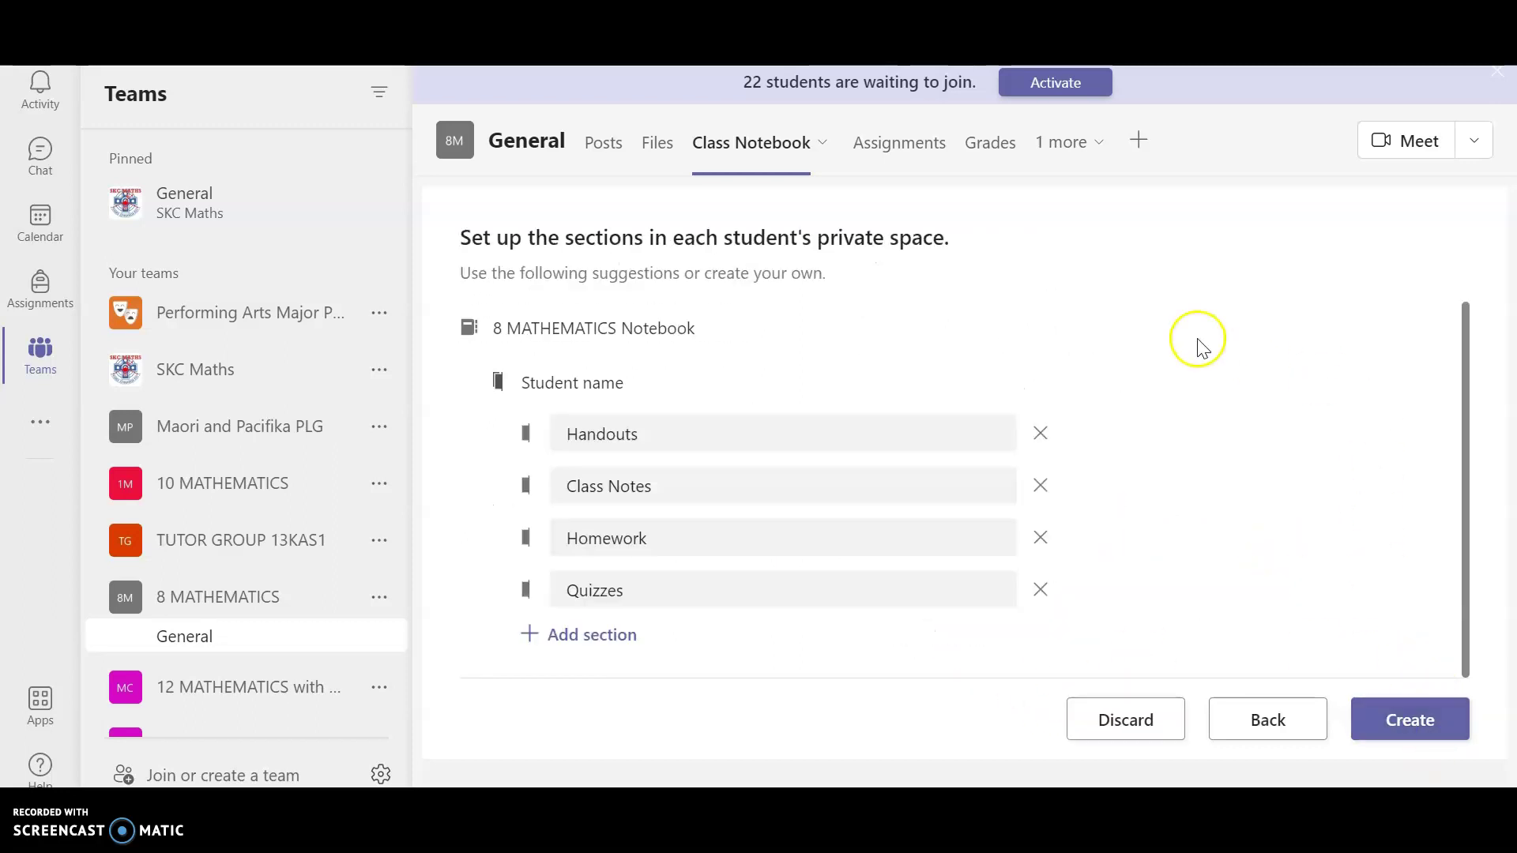
Remove the Handouts and Quizzes sections from each student's private space
{"action": "left_click", "coordinate": [1038, 434]}
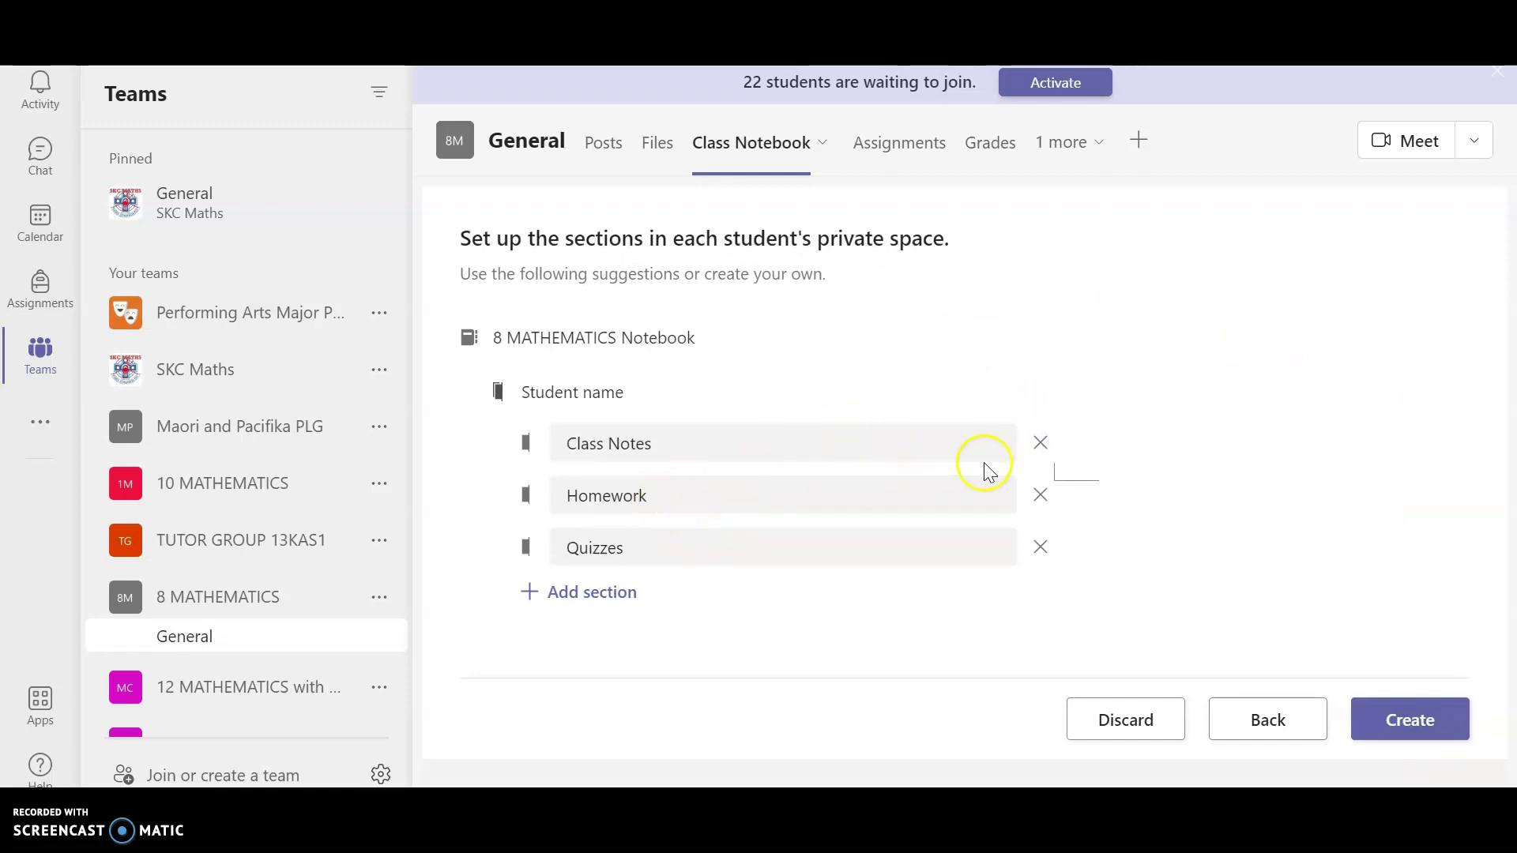
{"action": "left_click", "coordinate": [1040, 549]}
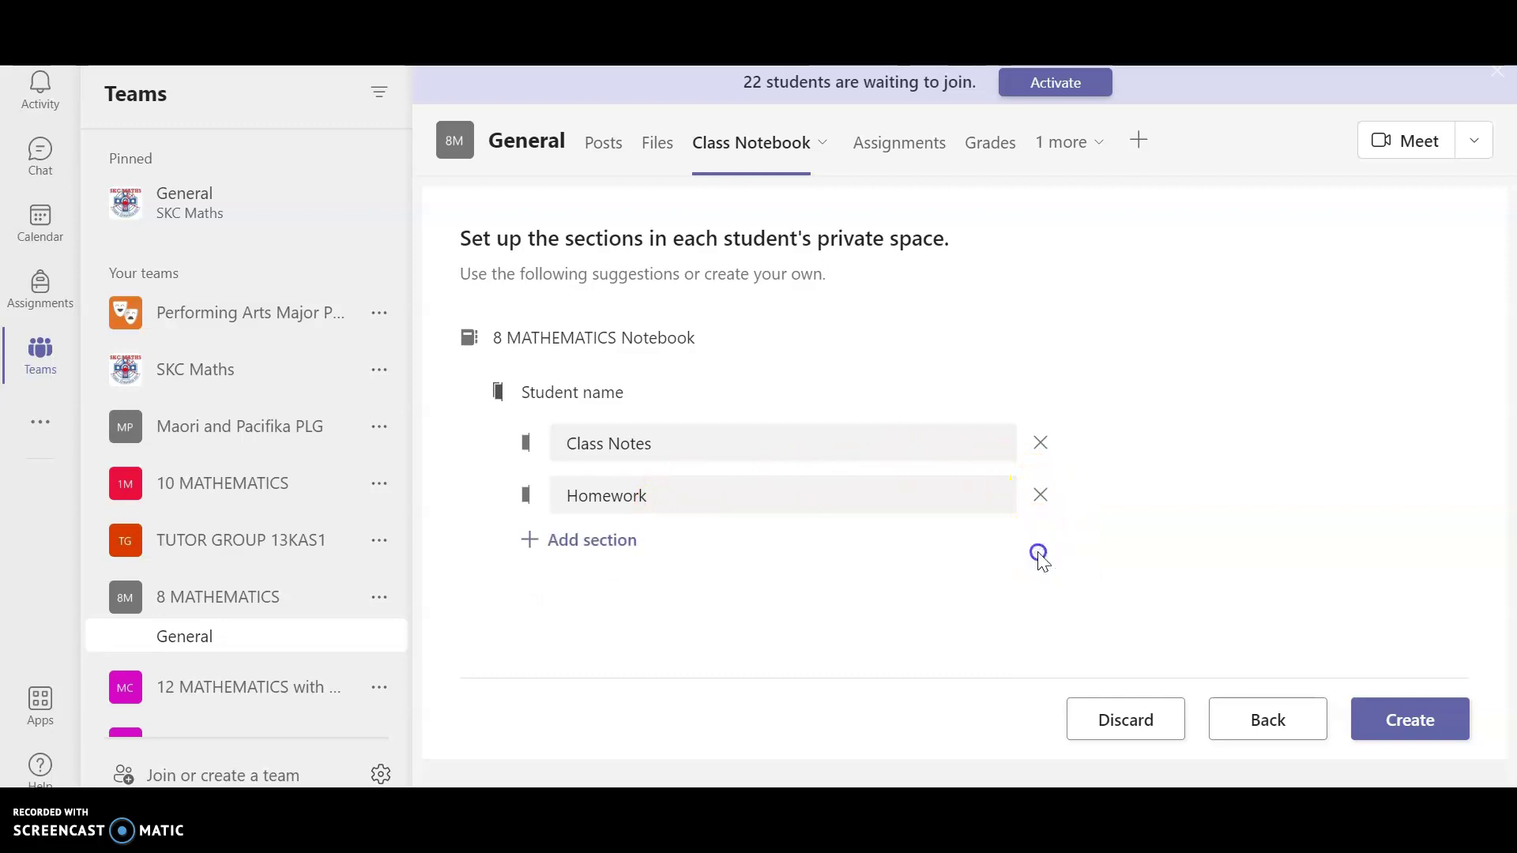
{"action": "left_click", "coordinate": [589, 540]}
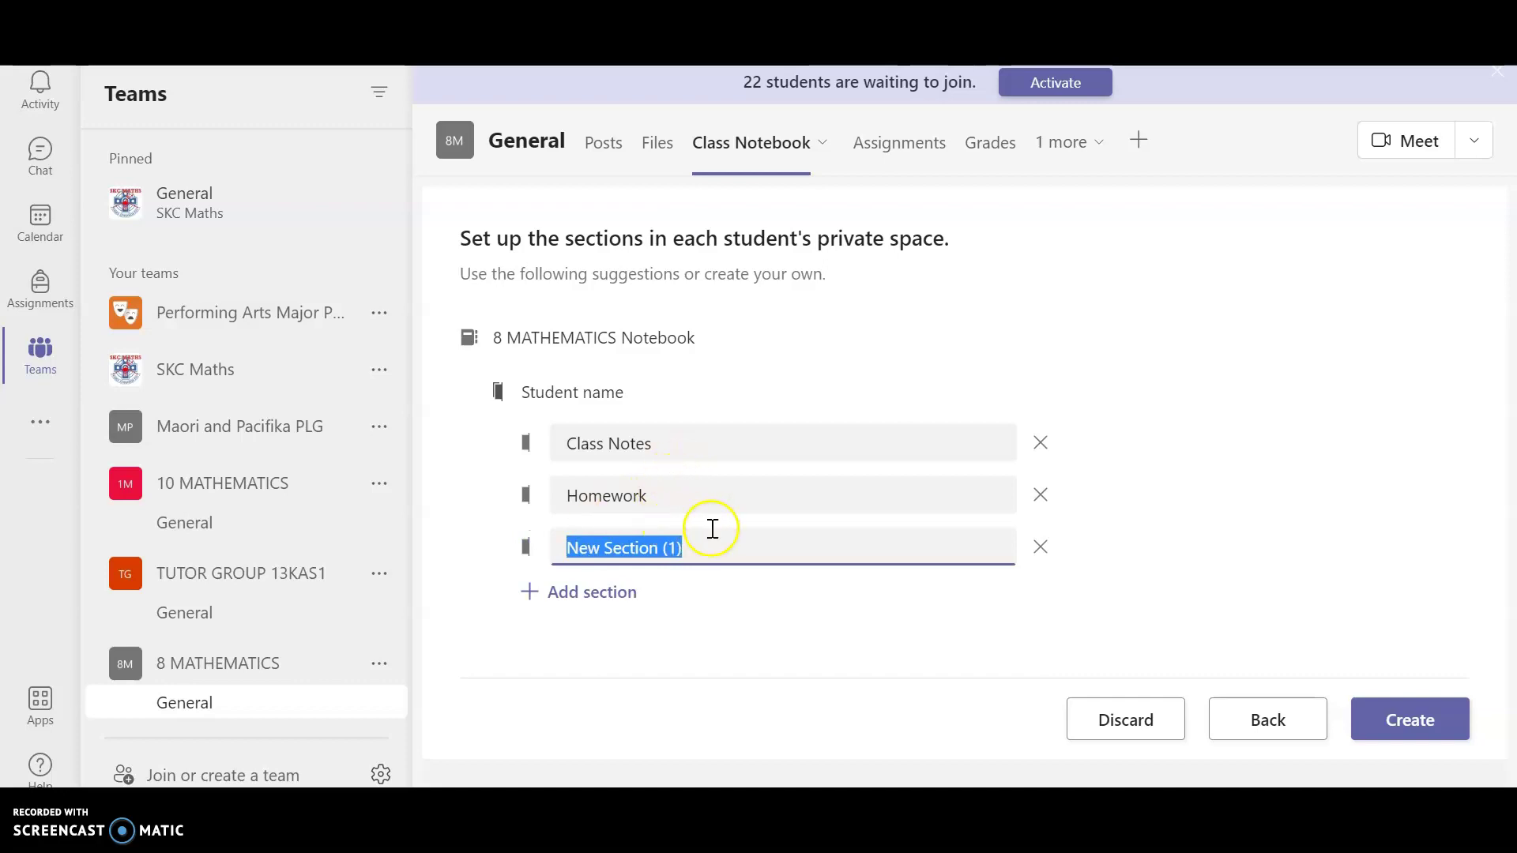
{"action": "left_click", "coordinate": [1040, 548]}
Rename the Class Notes section as Number and create the class notebook
{"action": "left_click", "coordinate": [732, 437]}
{"action": "key", "text": "BackSpace"}
{"action": "key", "text": "BackSpace"}
{"action": "key", "text": "BackSpace"}
{"action": "key", "text": "BackSpace"}
{"action": "key", "text": "BackSpace"}
{"action": "key", "text": "BackSpace"}
{"action": "key", "text": "BackSpace"}
{"action": "key", "text": "BackSpace"}
{"action": "key", "text": "BackSpace"}
{"action": "key", "text": "BackSpace"}
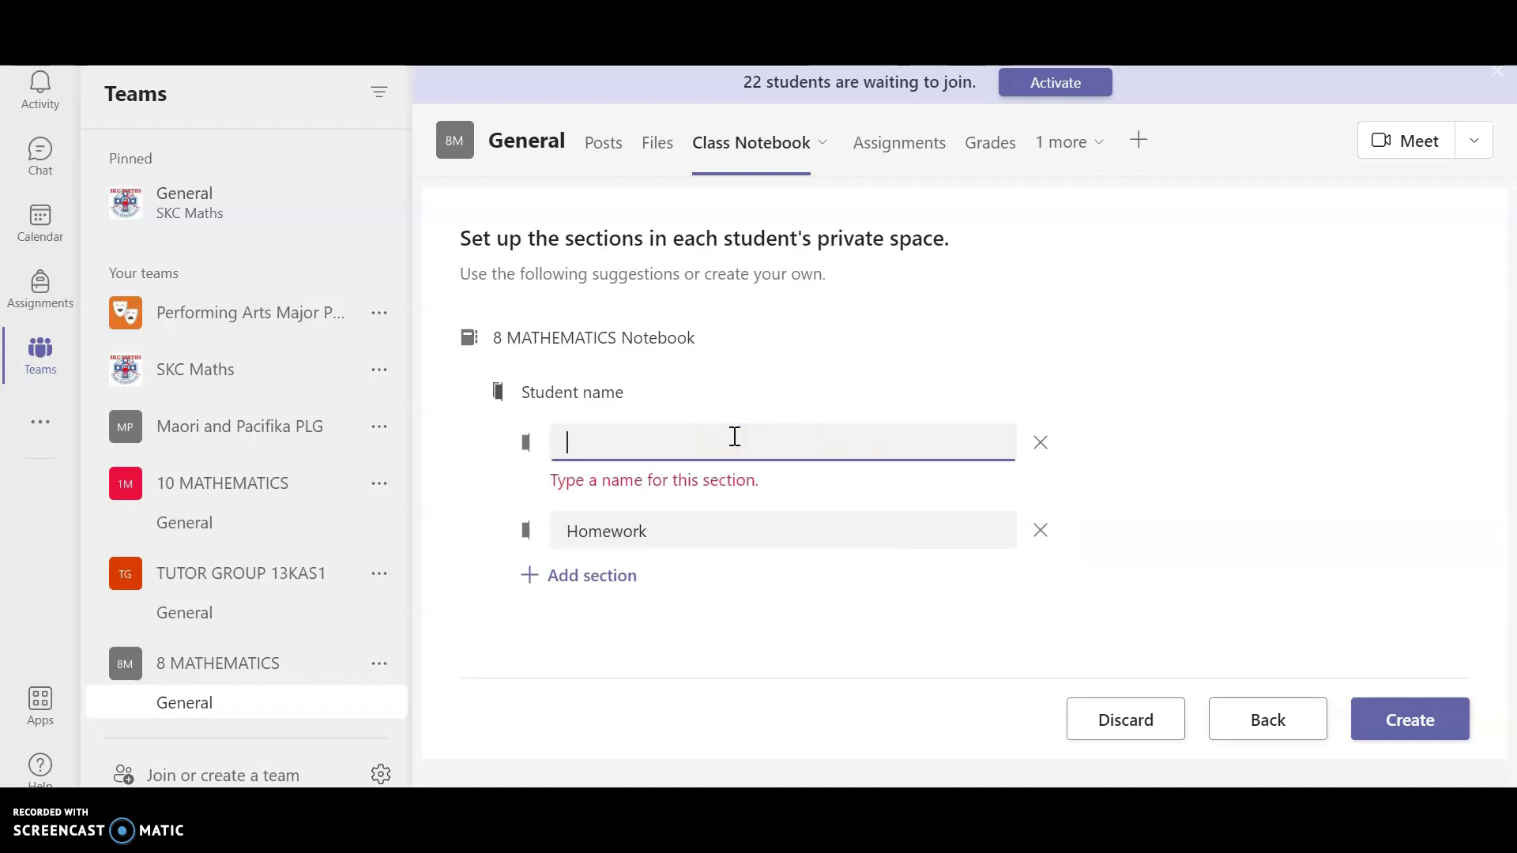
{"action": "type", "text": "Number"}
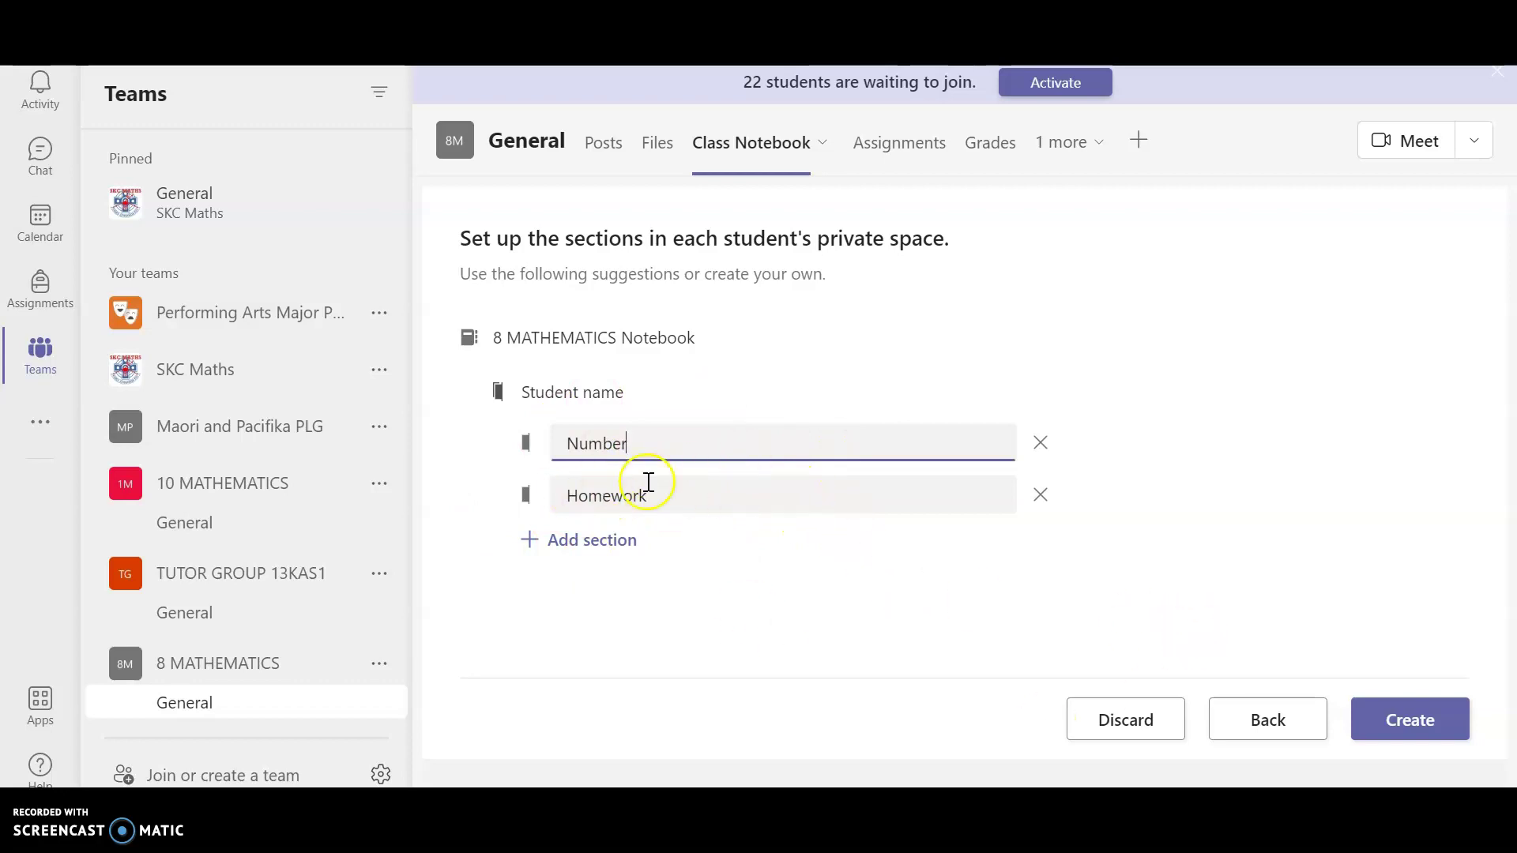
{"action": "left_click", "coordinate": [1395, 719]}
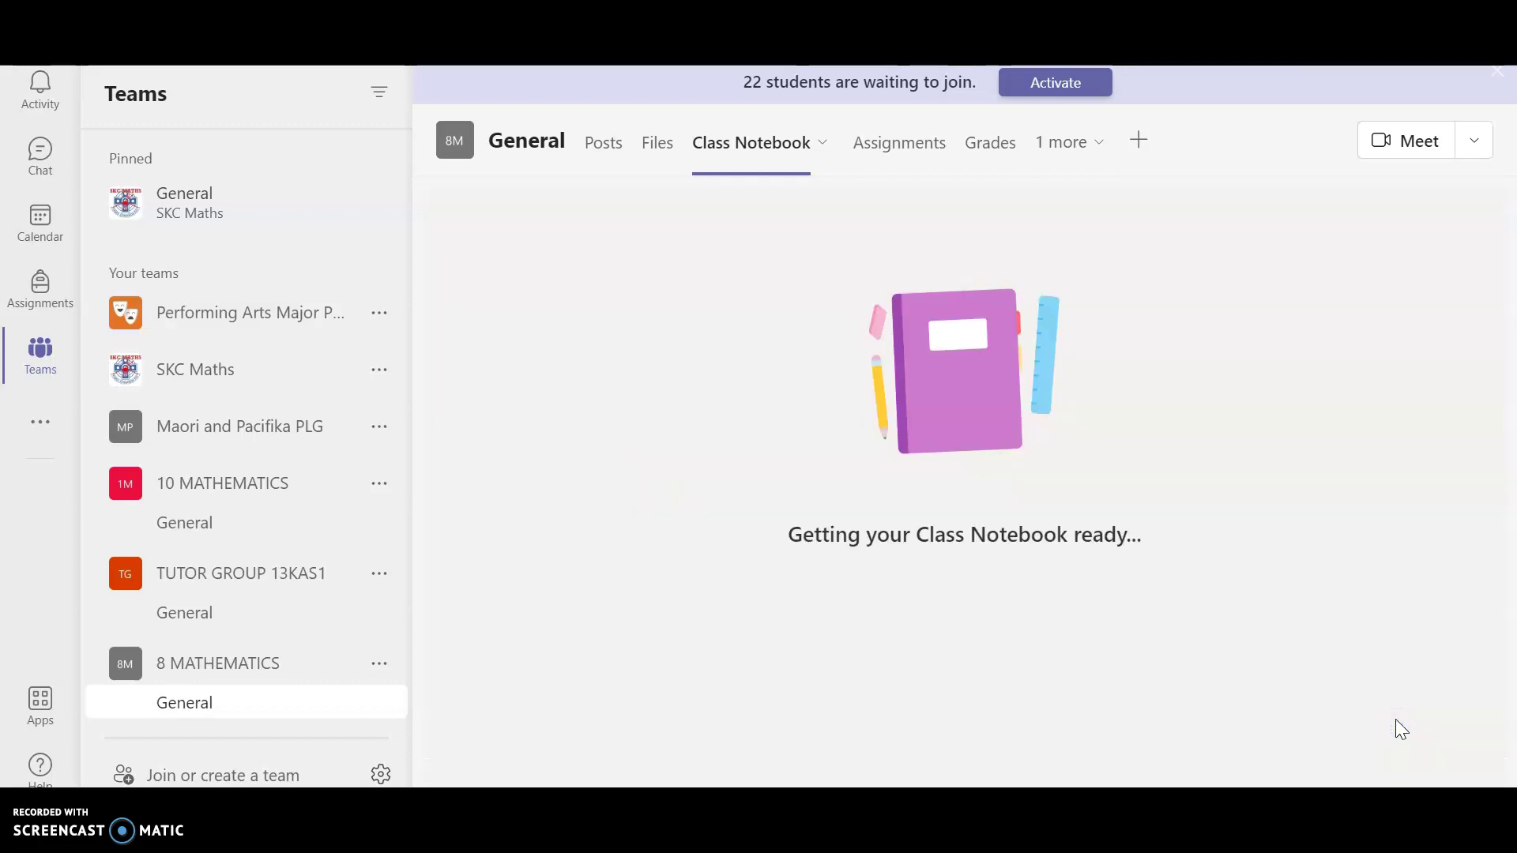
Activate the 8 MATHEMATICS team so that its students have access
{"action": "left_click", "coordinate": [1066, 87]}
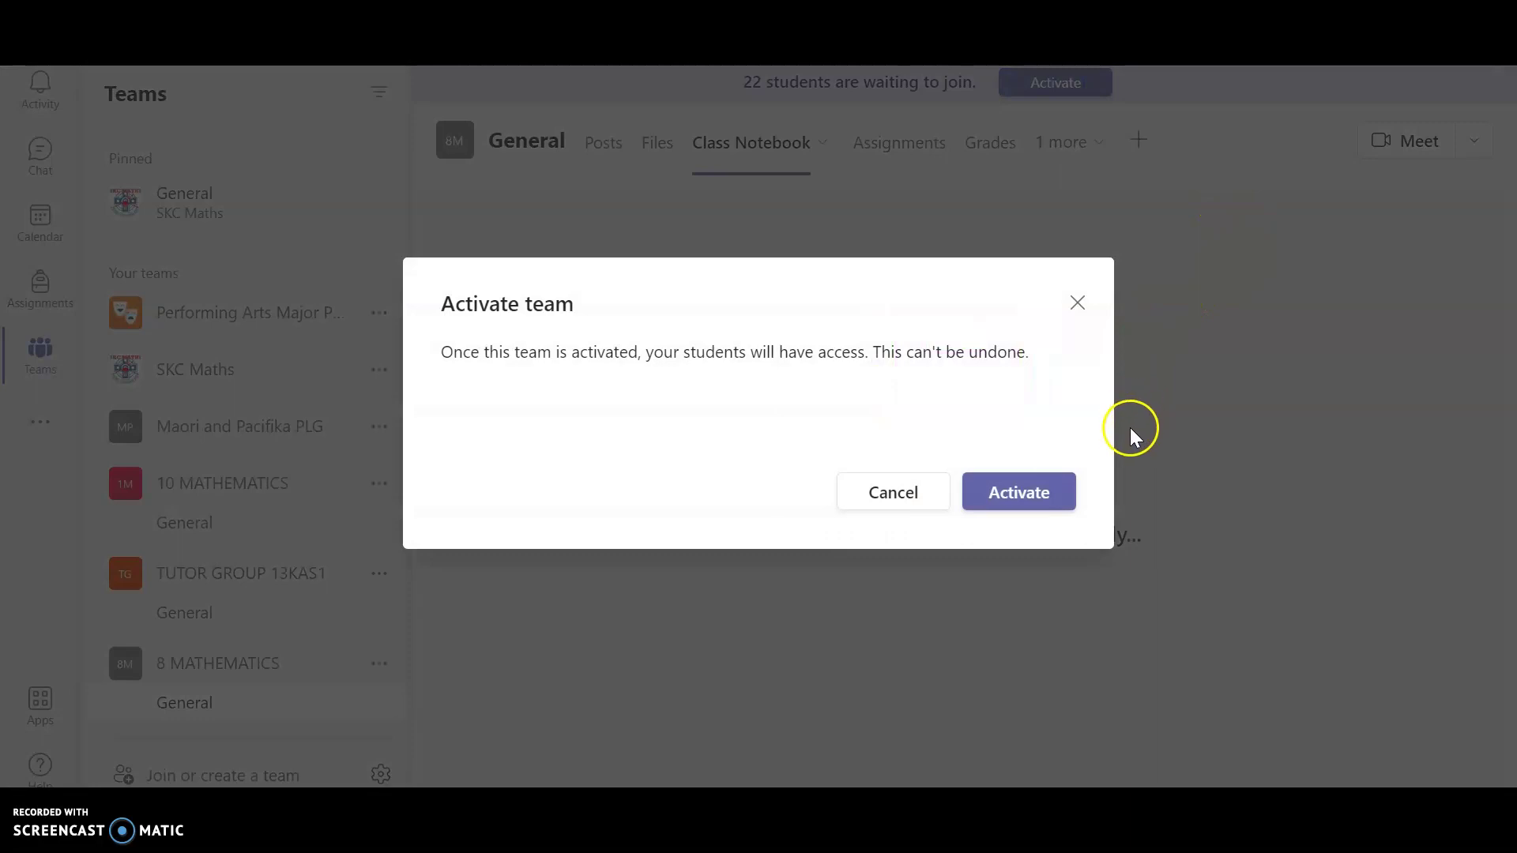
{"action": "left_click", "coordinate": [1043, 496]}
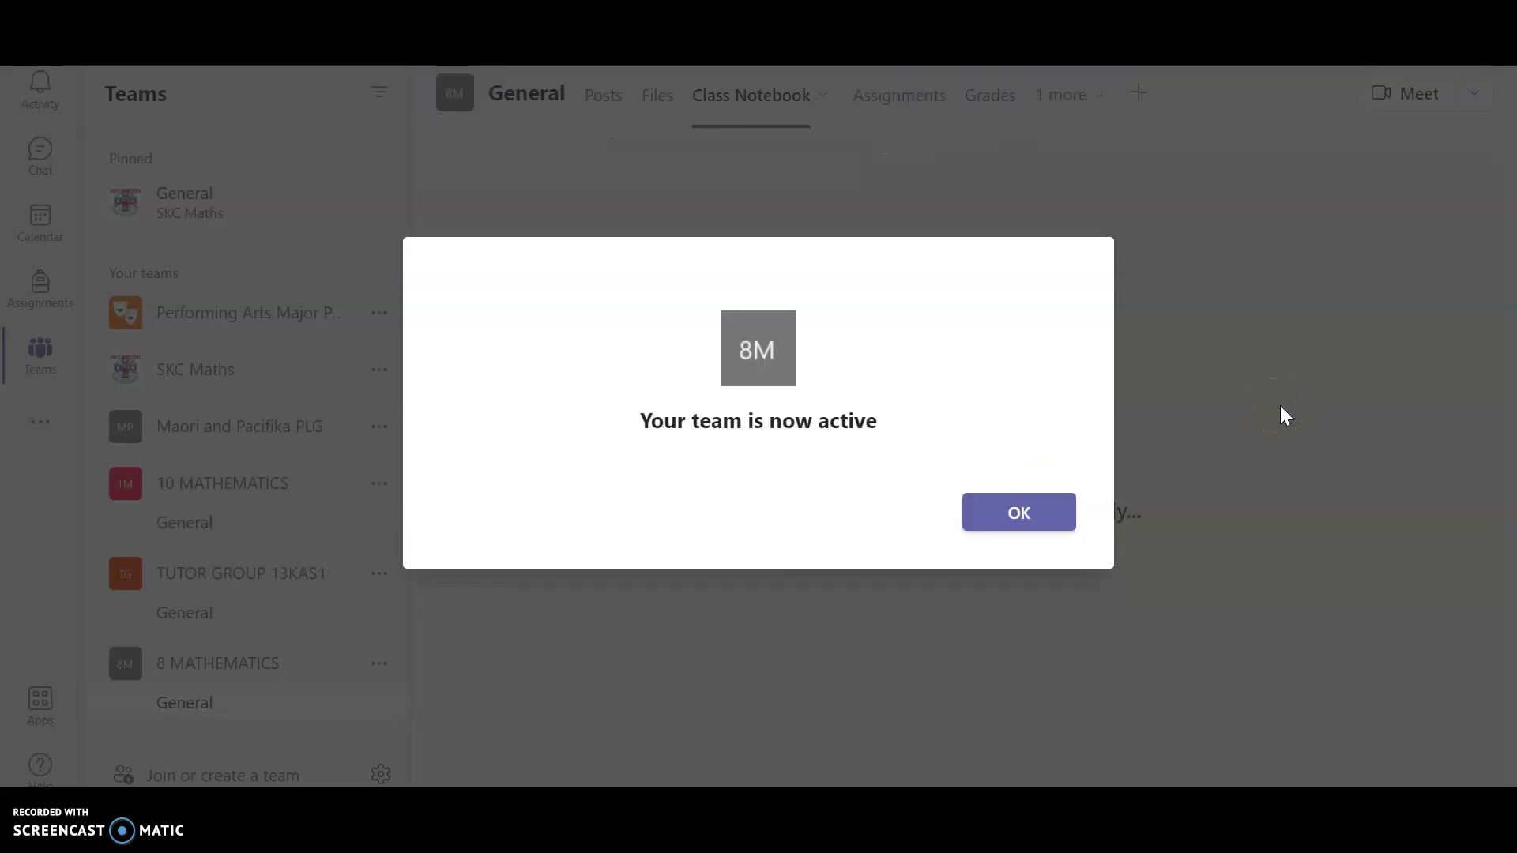
{"action": "left_click", "coordinate": [1031, 514]}
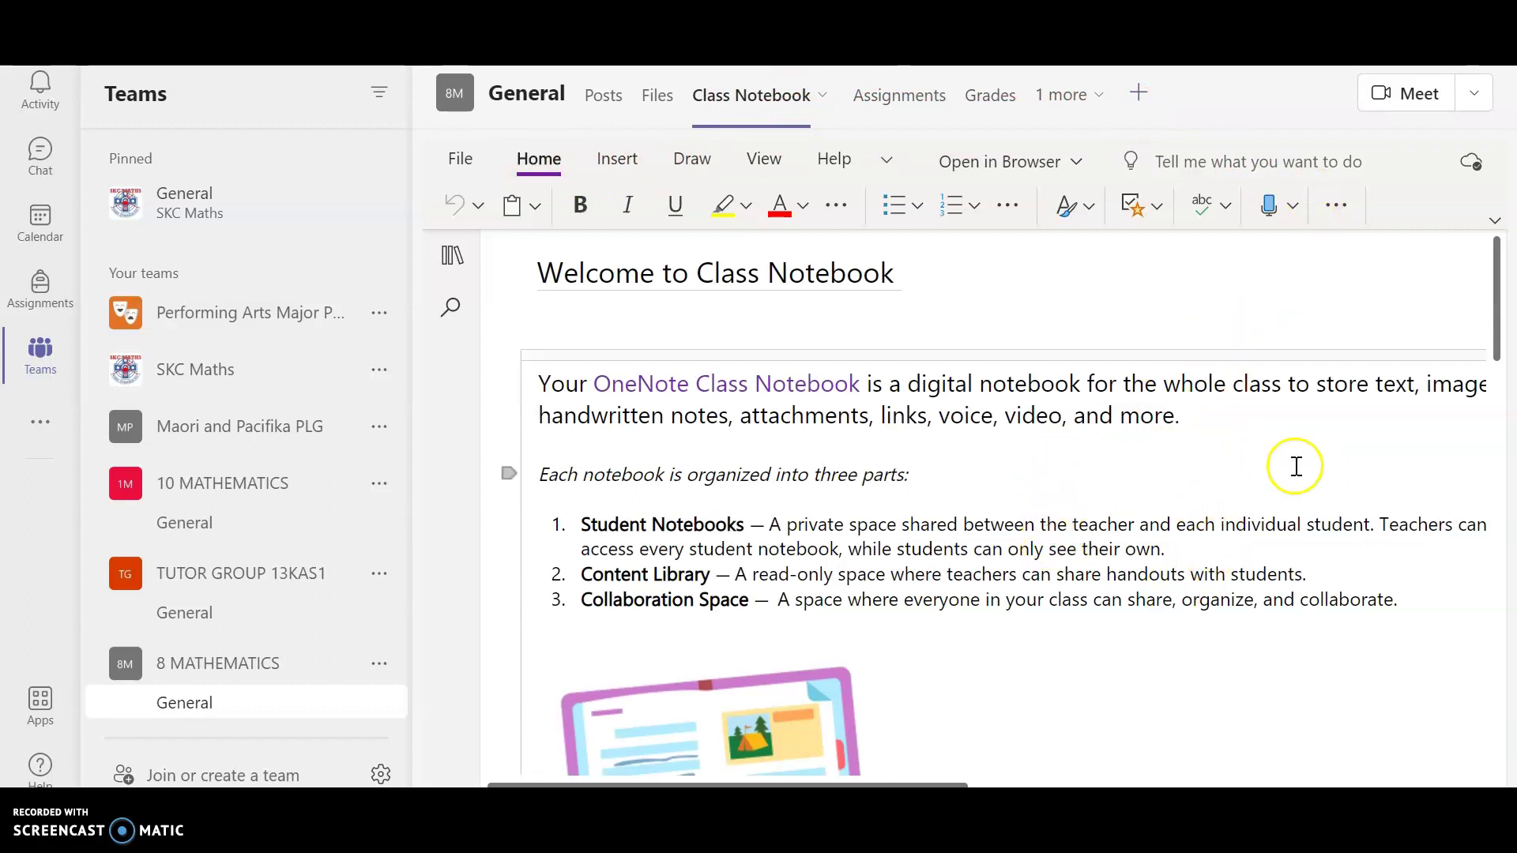
Show the new notebook's section list, dismiss the zoom notice and expand the _Content Library
{"action": "left_click", "coordinate": [462, 263]}
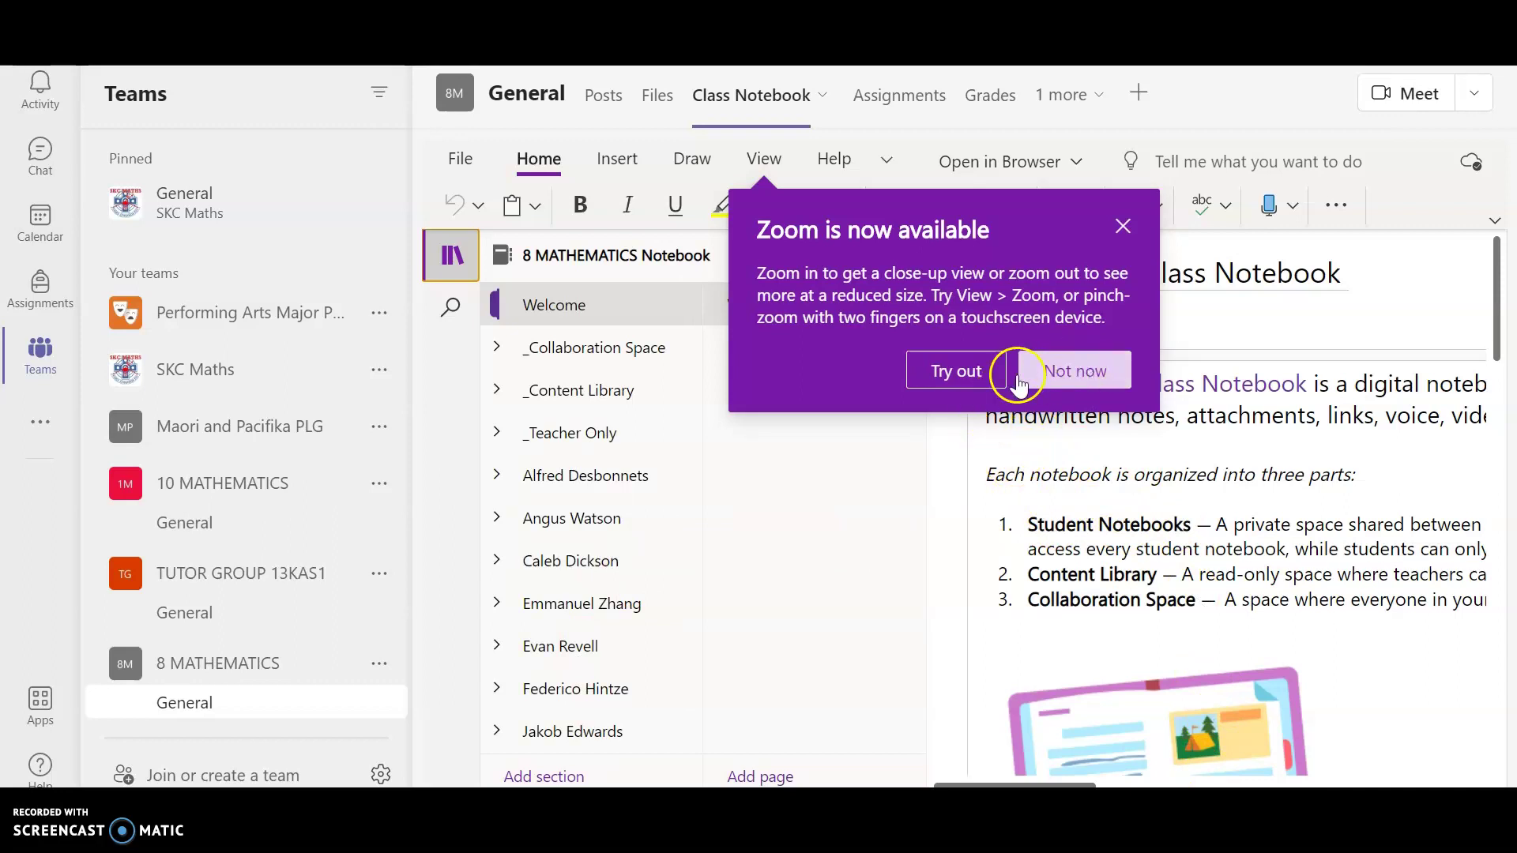
{"action": "left_click", "coordinate": [1123, 225]}
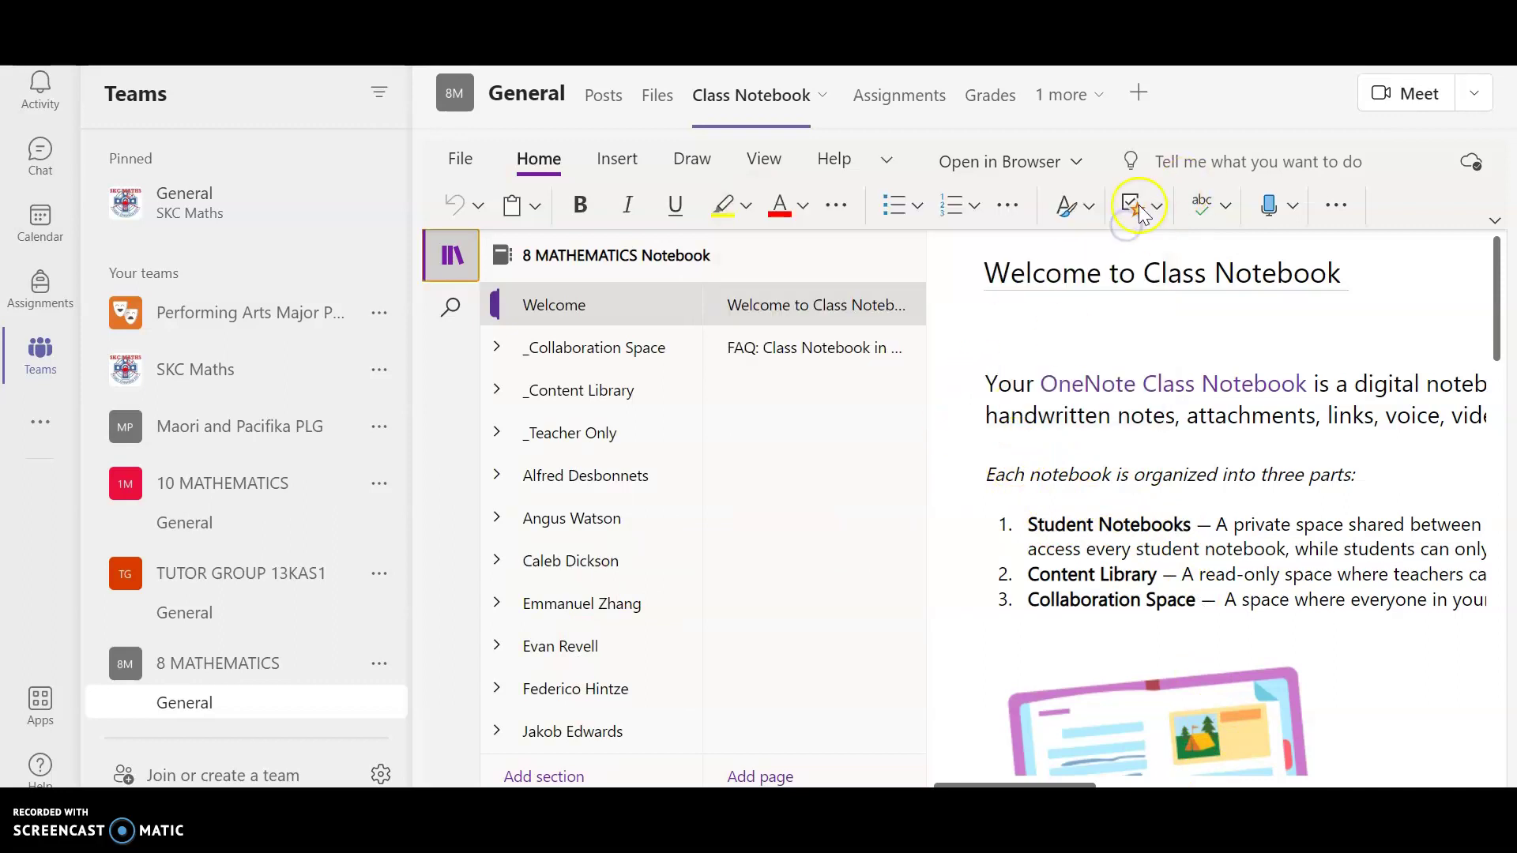
{"action": "left_click", "coordinate": [570, 392]}
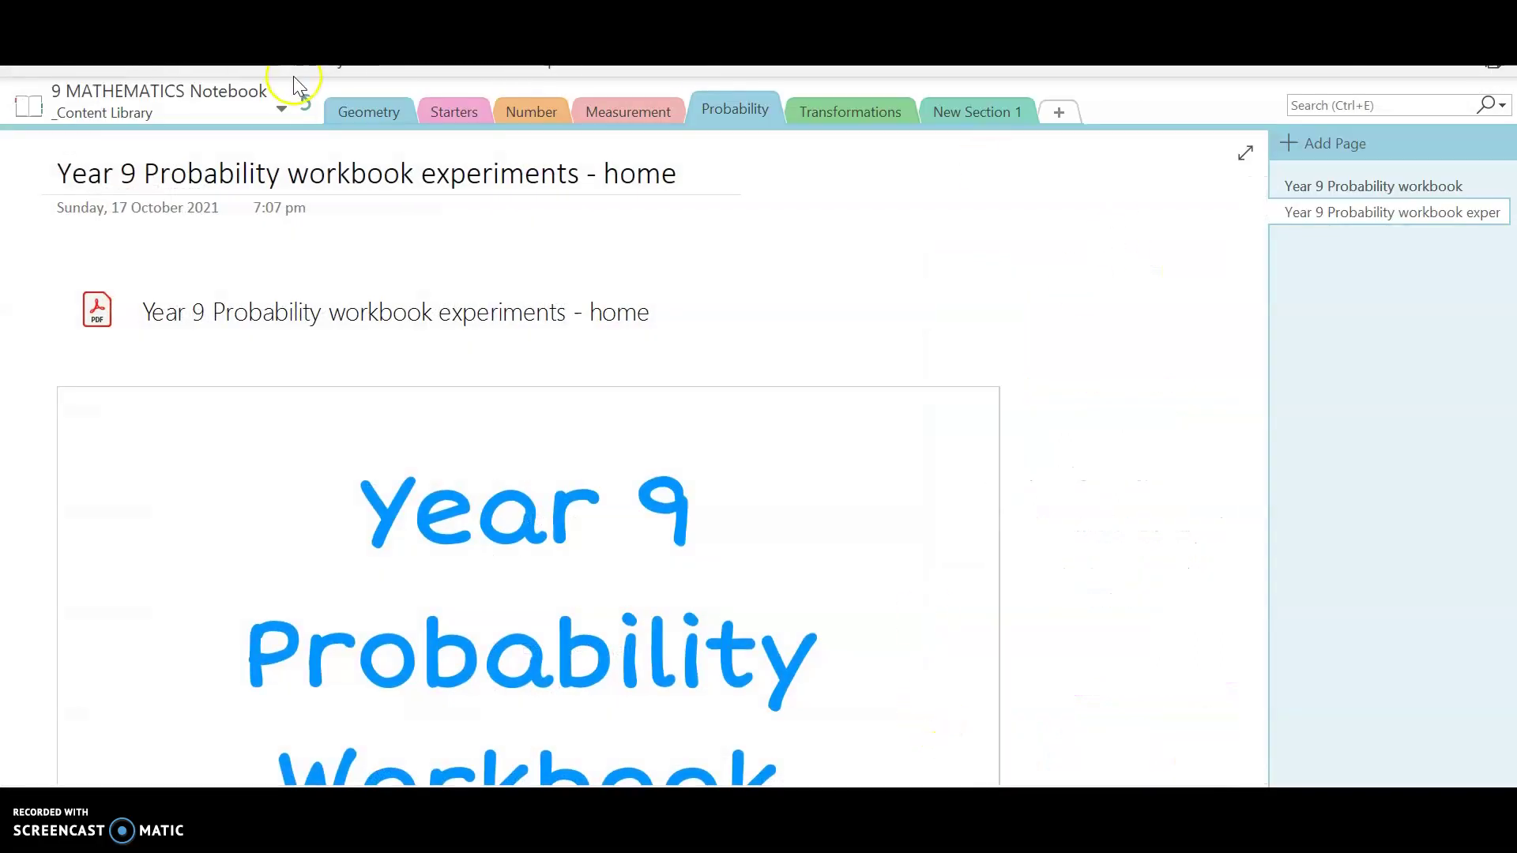
In desktop OneNote, look through the existing 9 and 8 MATHEMATICS notebooks and open the teacher's personal notebook
{"action": "left_click", "coordinate": [303, 101]}
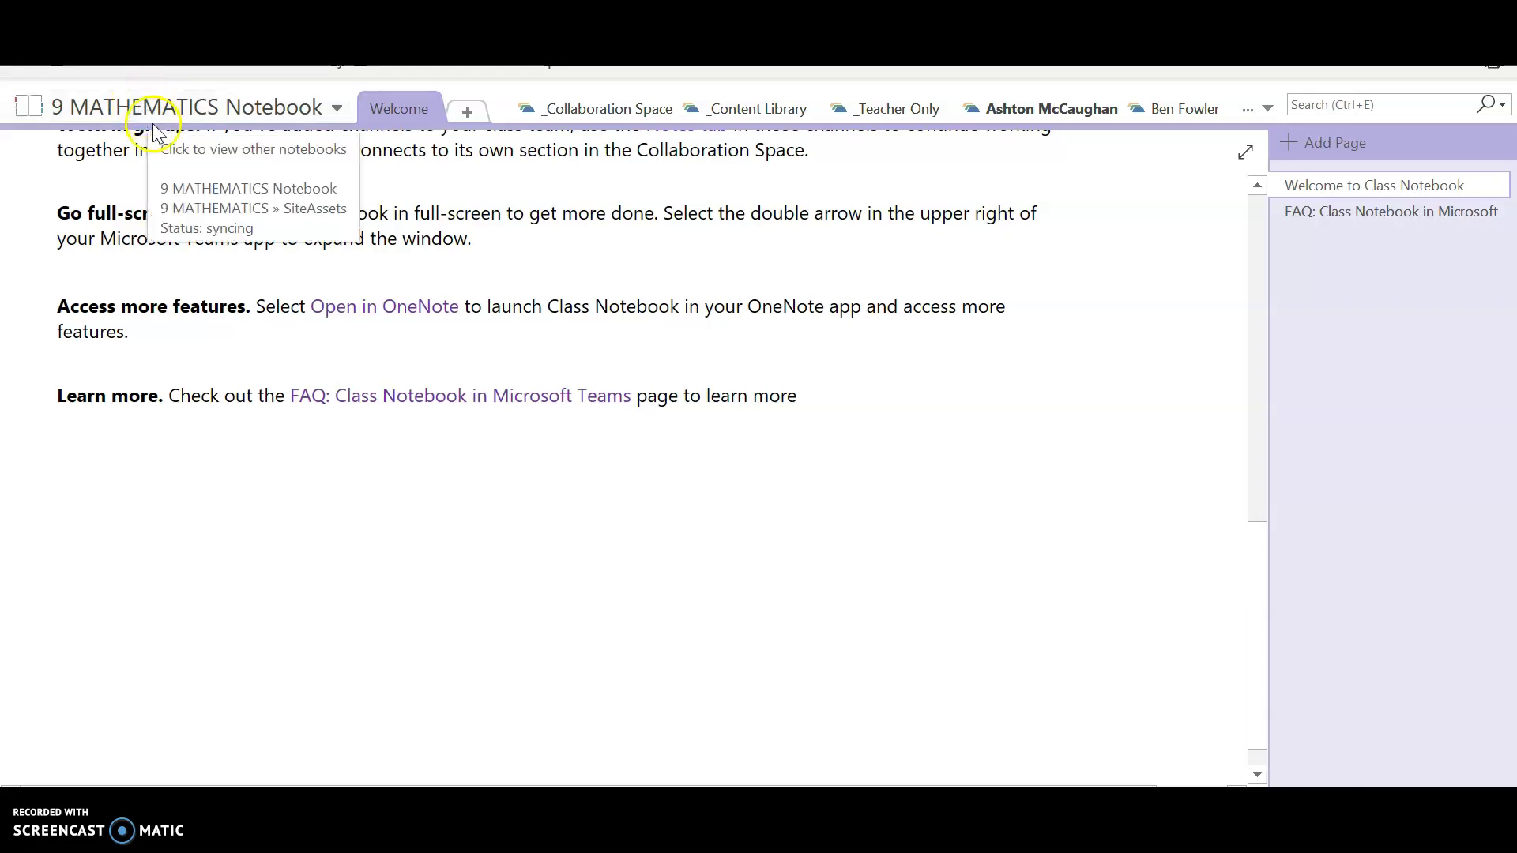
{"action": "left_click", "coordinate": [339, 109]}
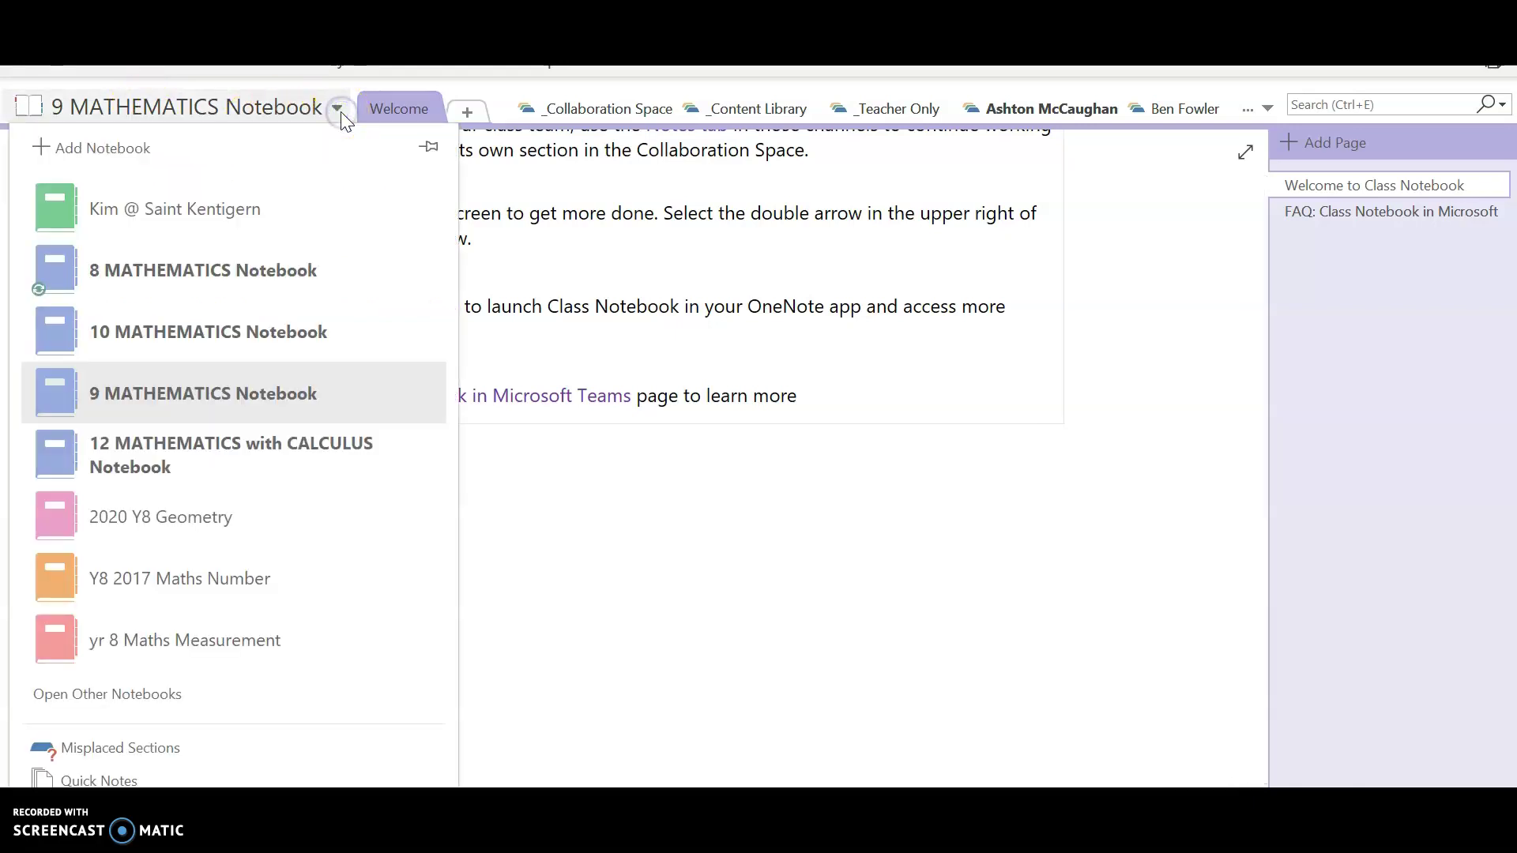
{"action": "left_click", "coordinate": [265, 265]}
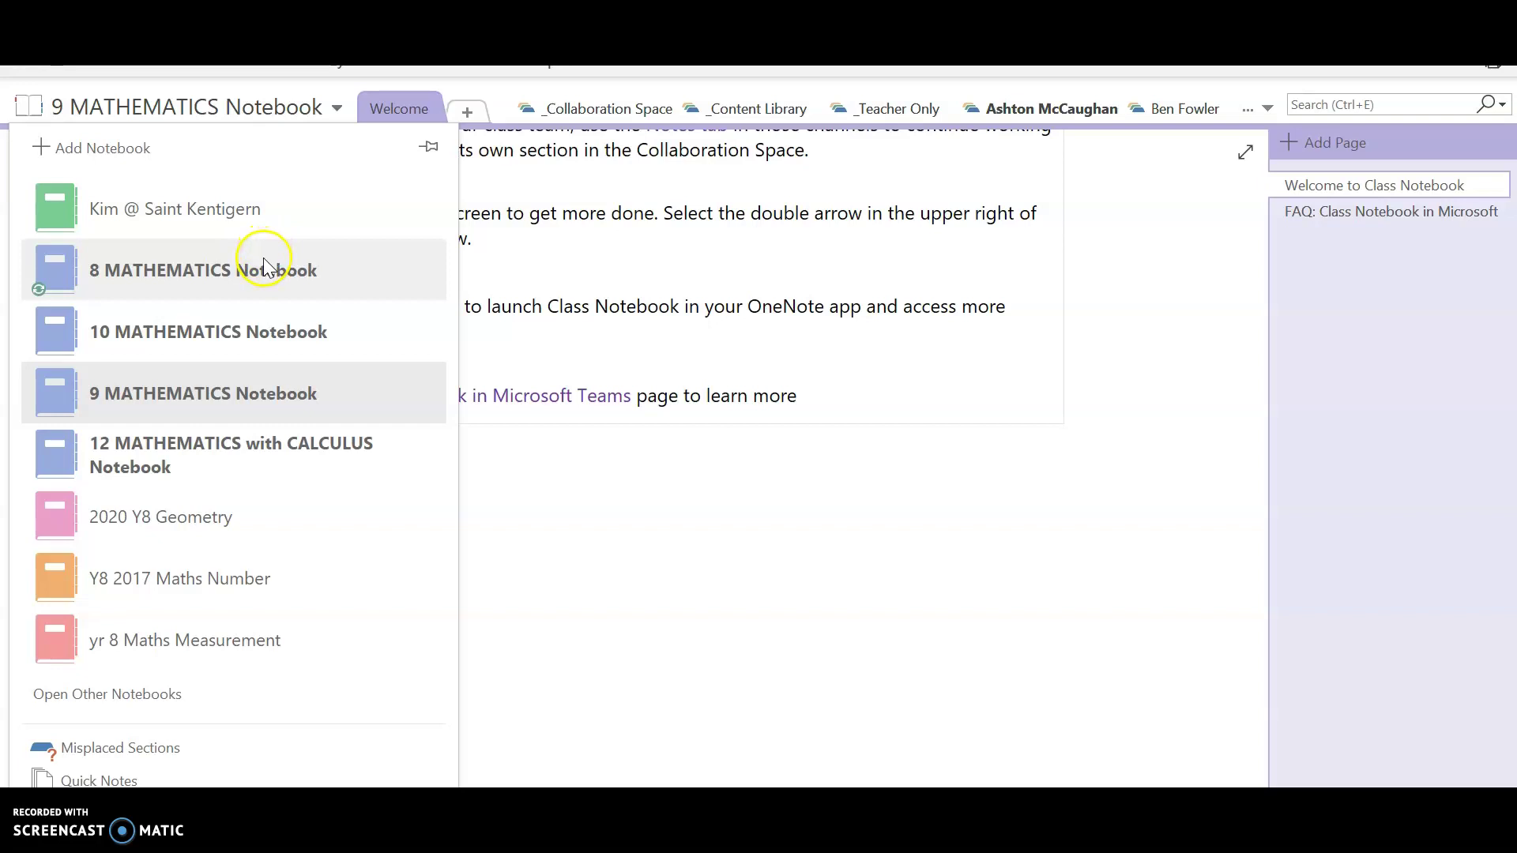
{"action": "left_click", "coordinate": [267, 269]}
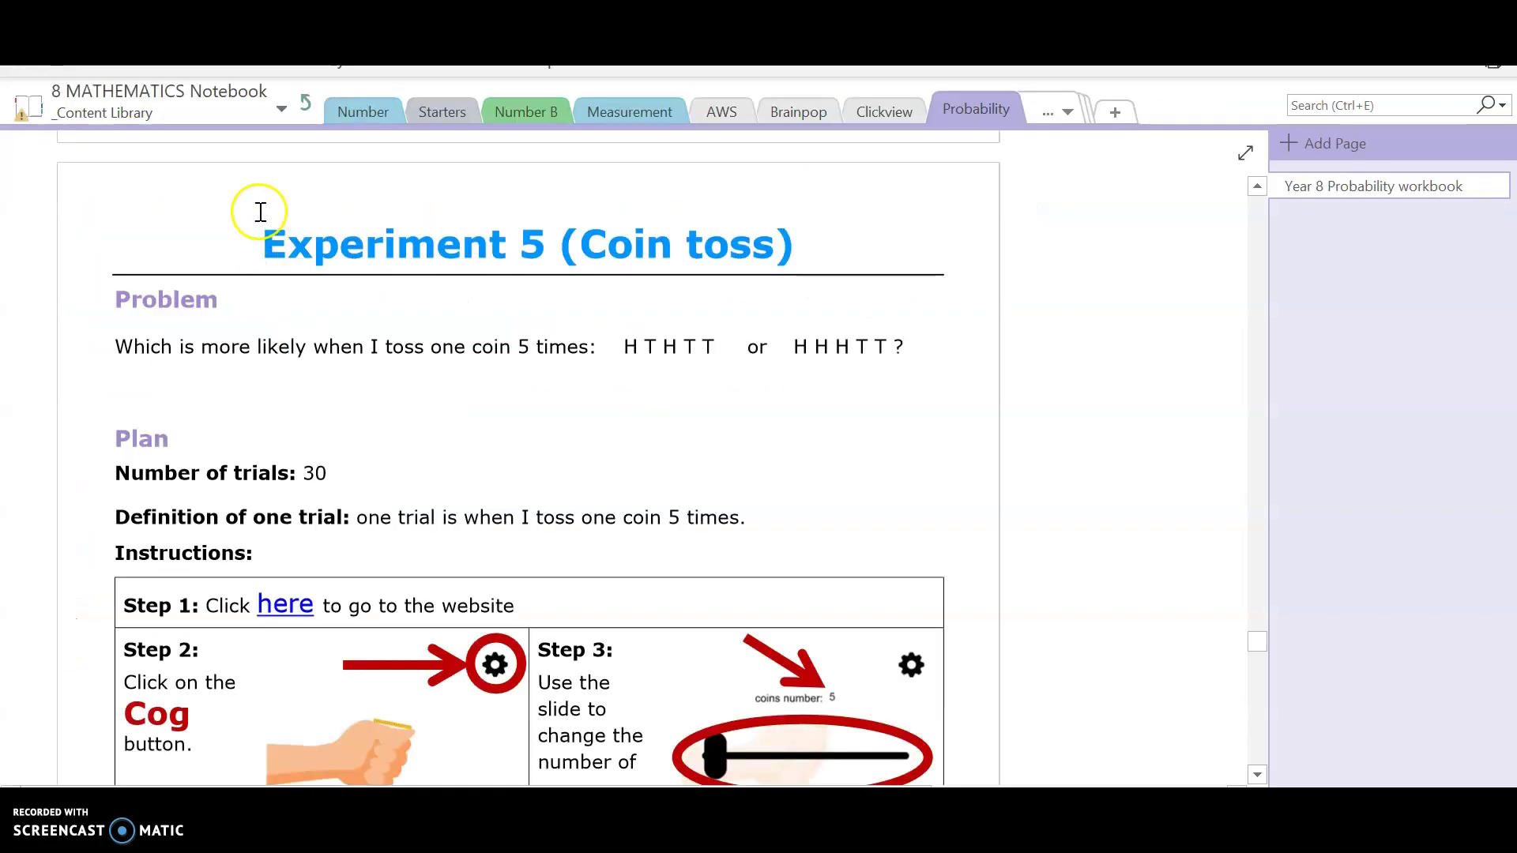
{"action": "left_click", "coordinate": [308, 110]}
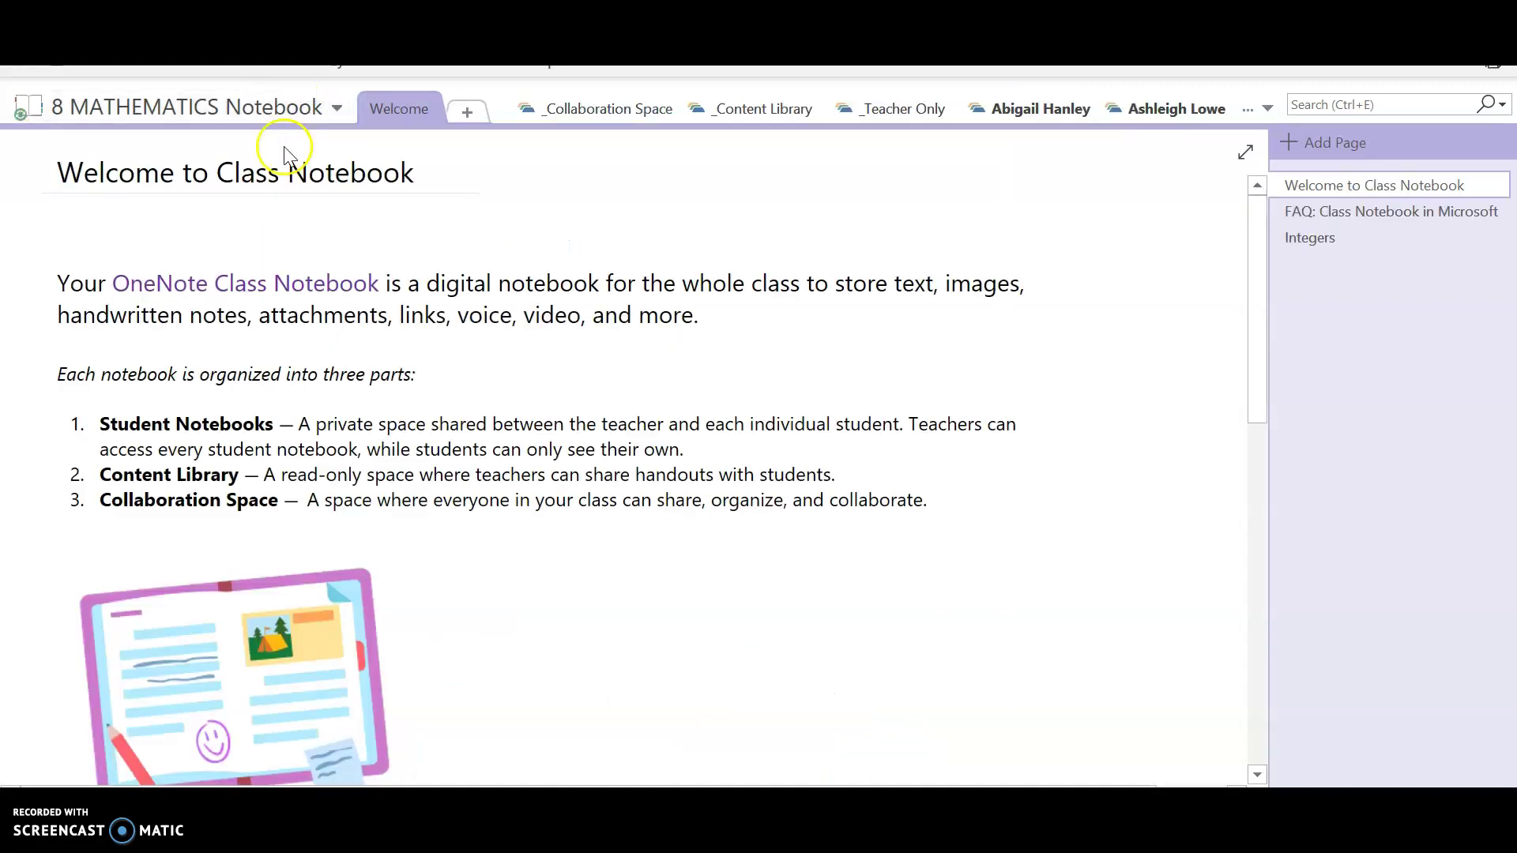
{"action": "left_click", "coordinate": [332, 108]}
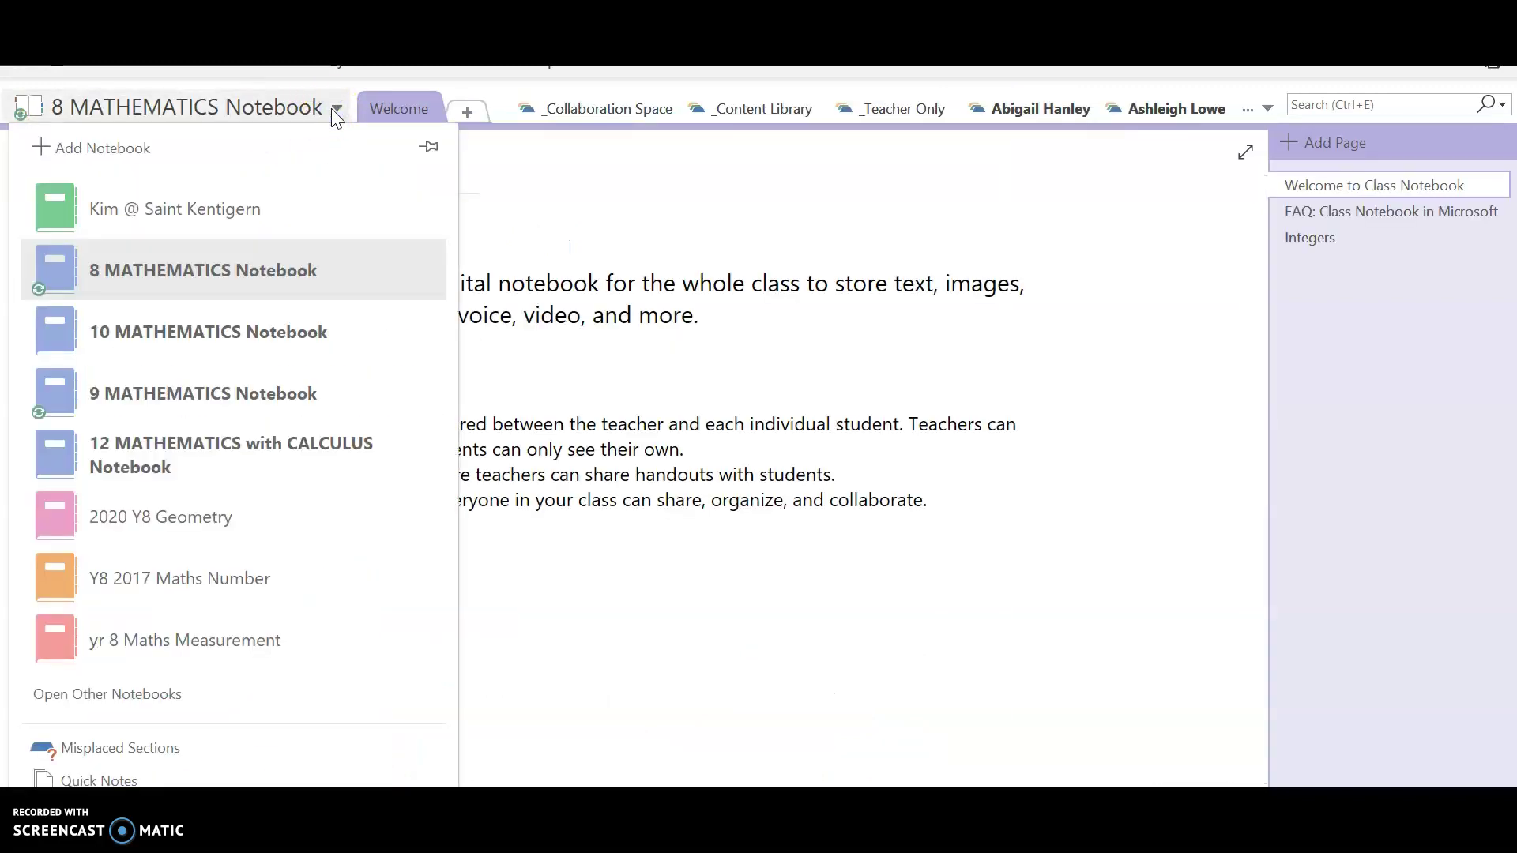
{"action": "left_click", "coordinate": [203, 211]}
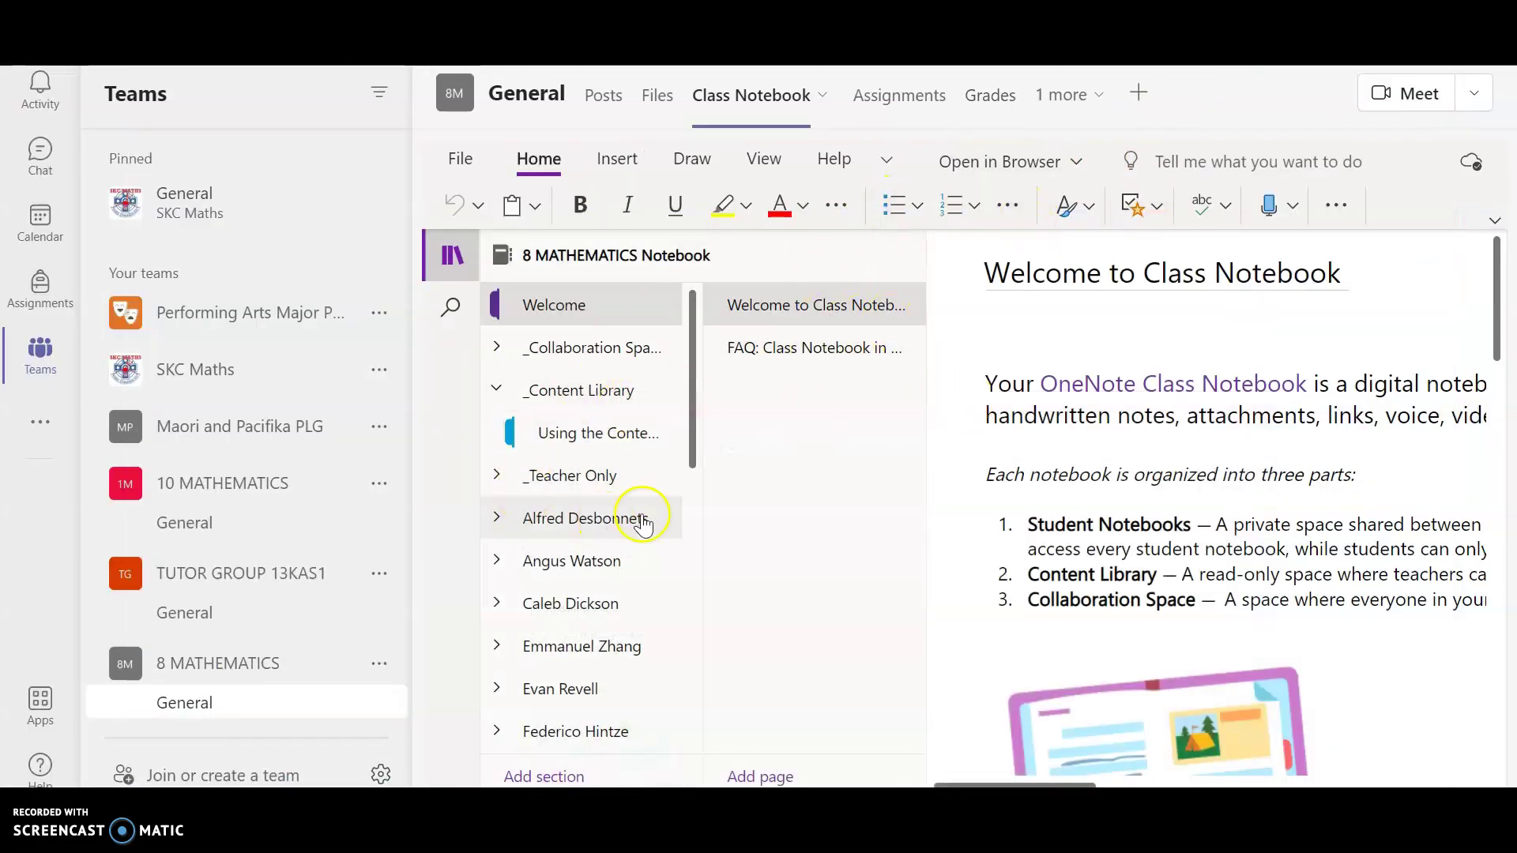
Back in Teams, open the Using the Content Library section of the 8 MATHEMATICS Notebook
{"action": "left_click", "coordinate": [613, 439]}
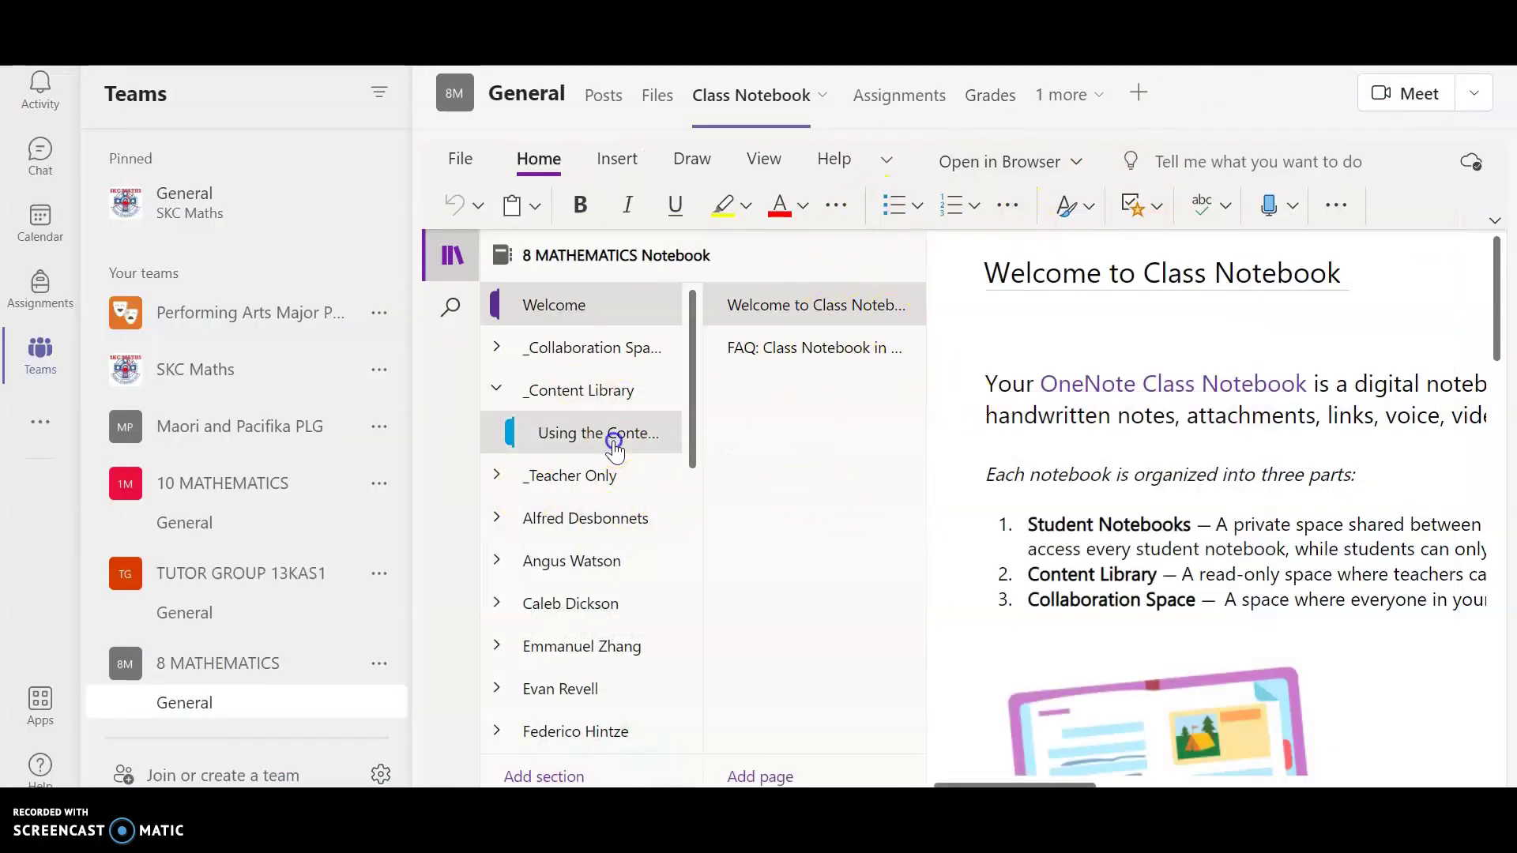
{"action": "left_click", "coordinate": [587, 393]}
{"action": "left_click", "coordinate": [1135, 491]}
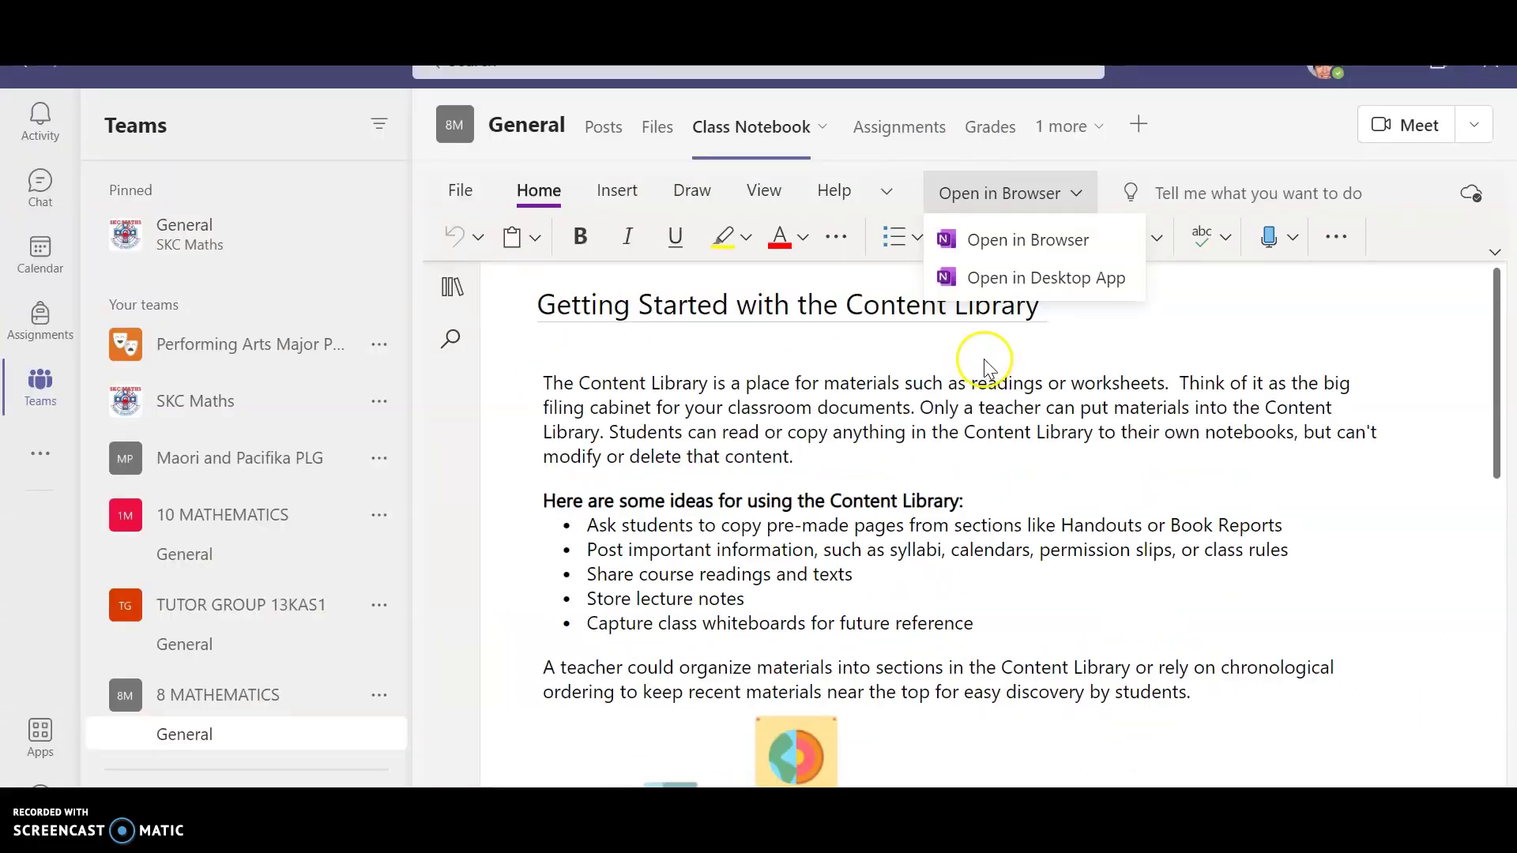
Open the 8 MATHEMATICS Notebook in the OneNote desktop app, accepting the security notice
{"action": "left_click", "coordinate": [1026, 274]}
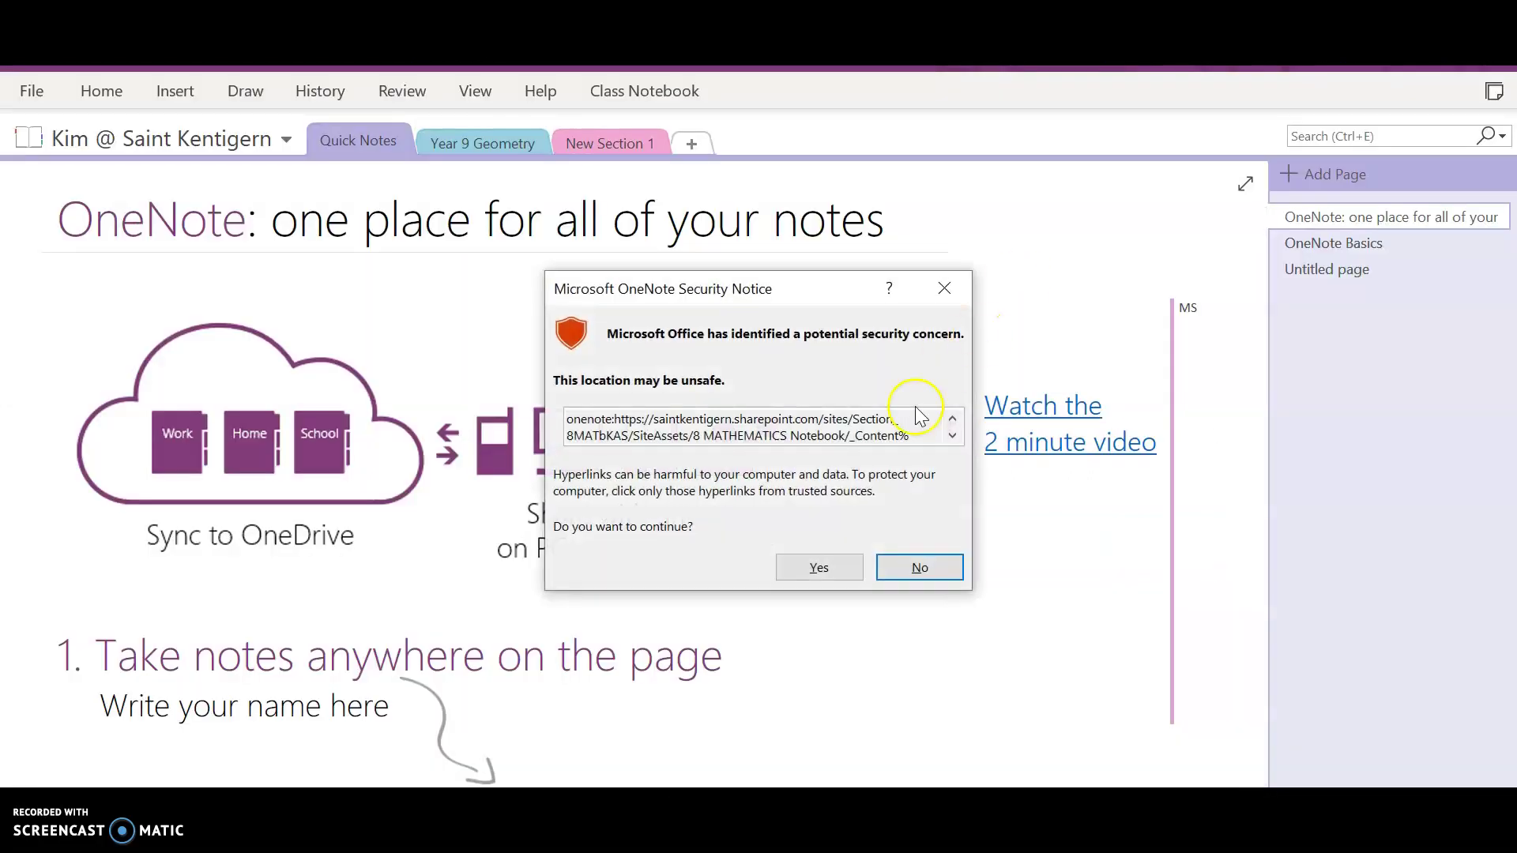
{"action": "left_click", "coordinate": [844, 571]}
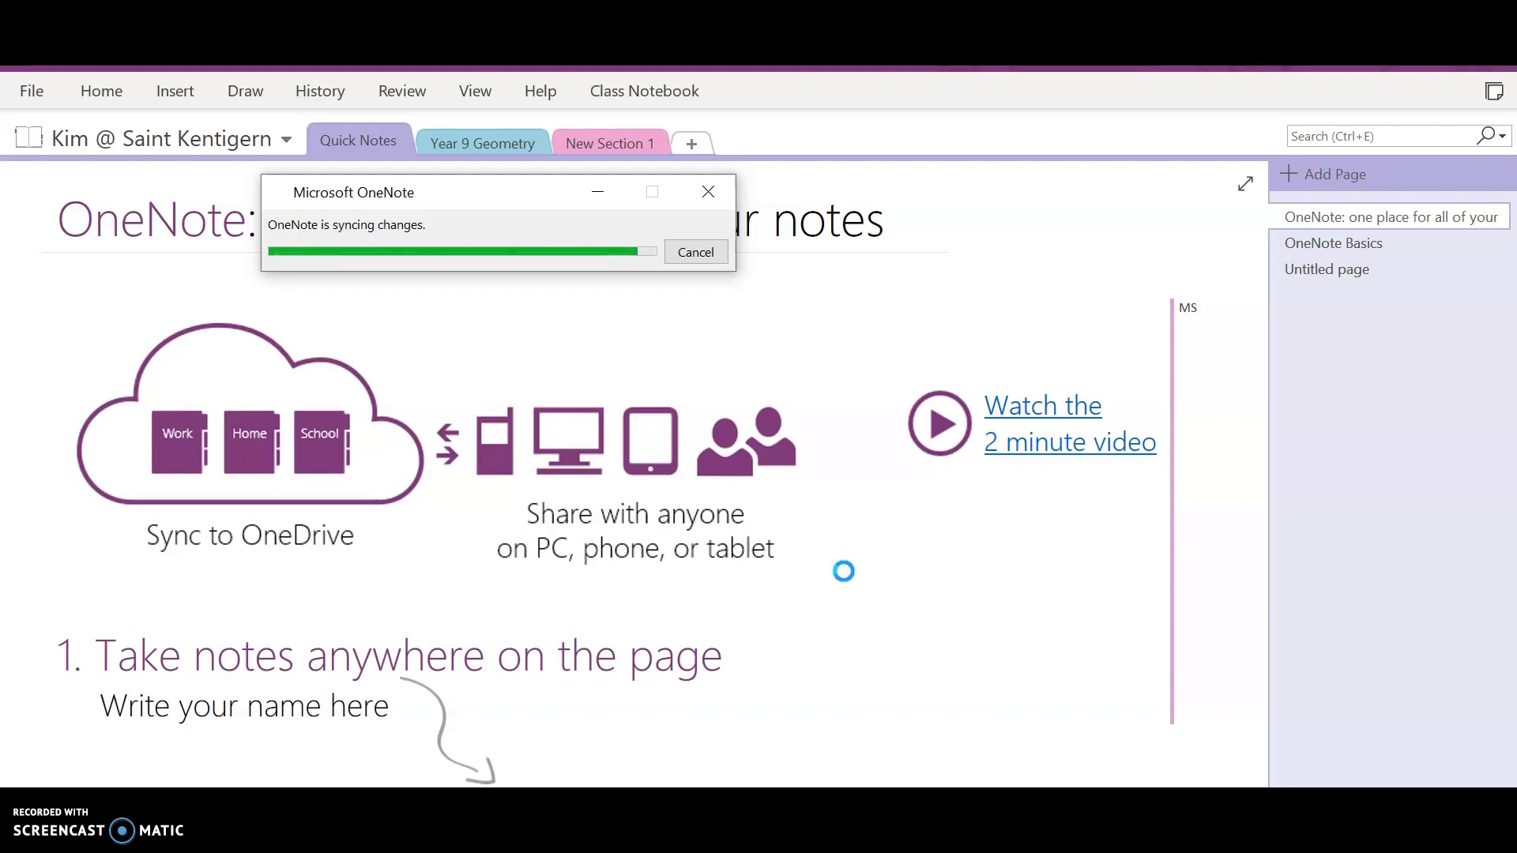
{"action": "left_click", "coordinate": [339, 133]}
{"action": "left_click", "coordinate": [293, 141]}
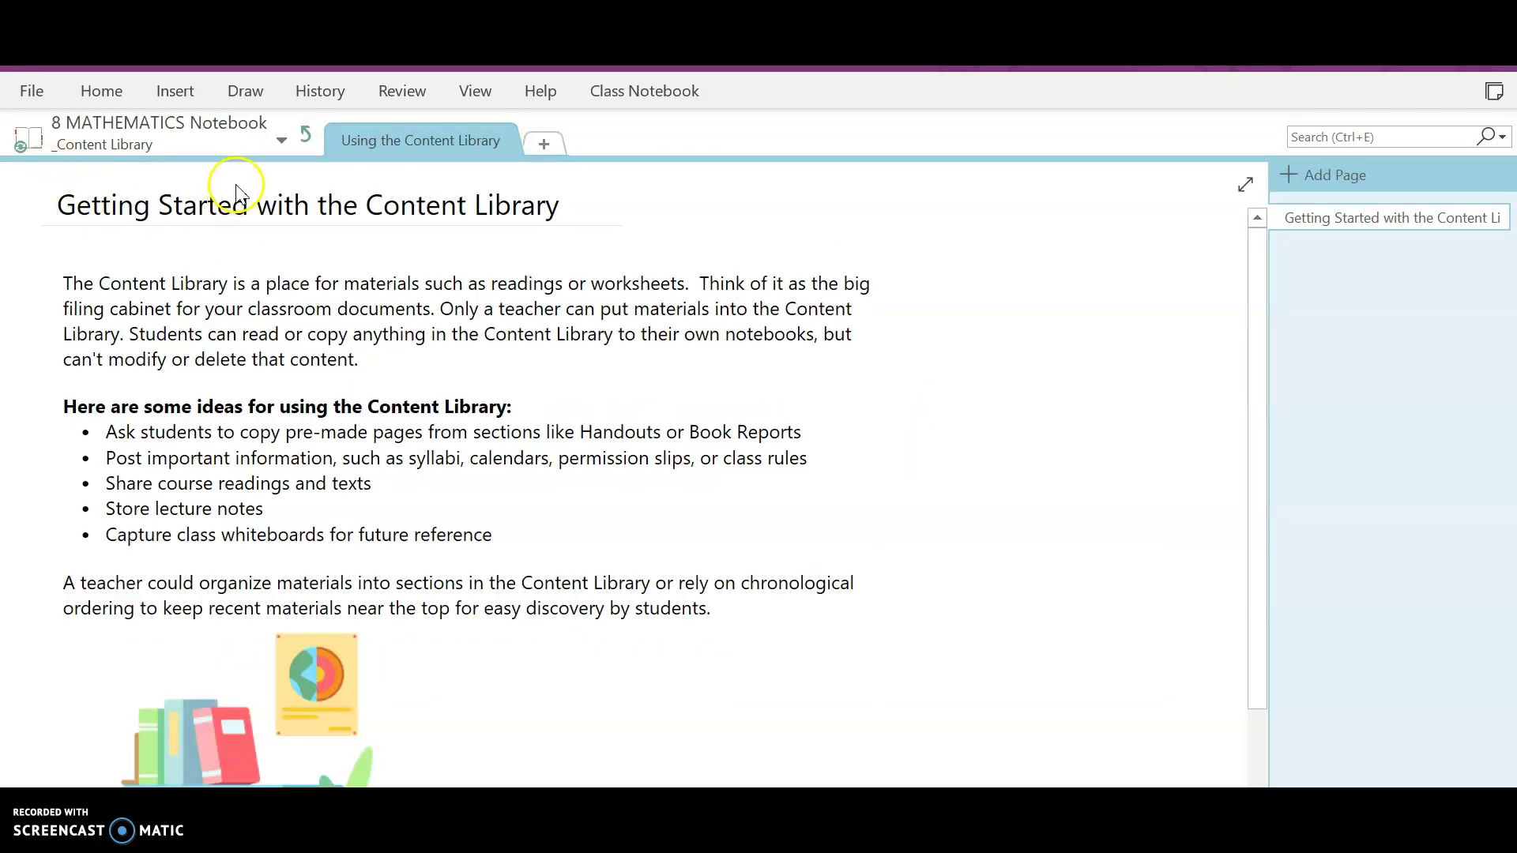
Look through the open notebooks and the options available for the 8 MATHEMATICS Notebook, and close them without choosing any
{"action": "left_click", "coordinate": [284, 141]}
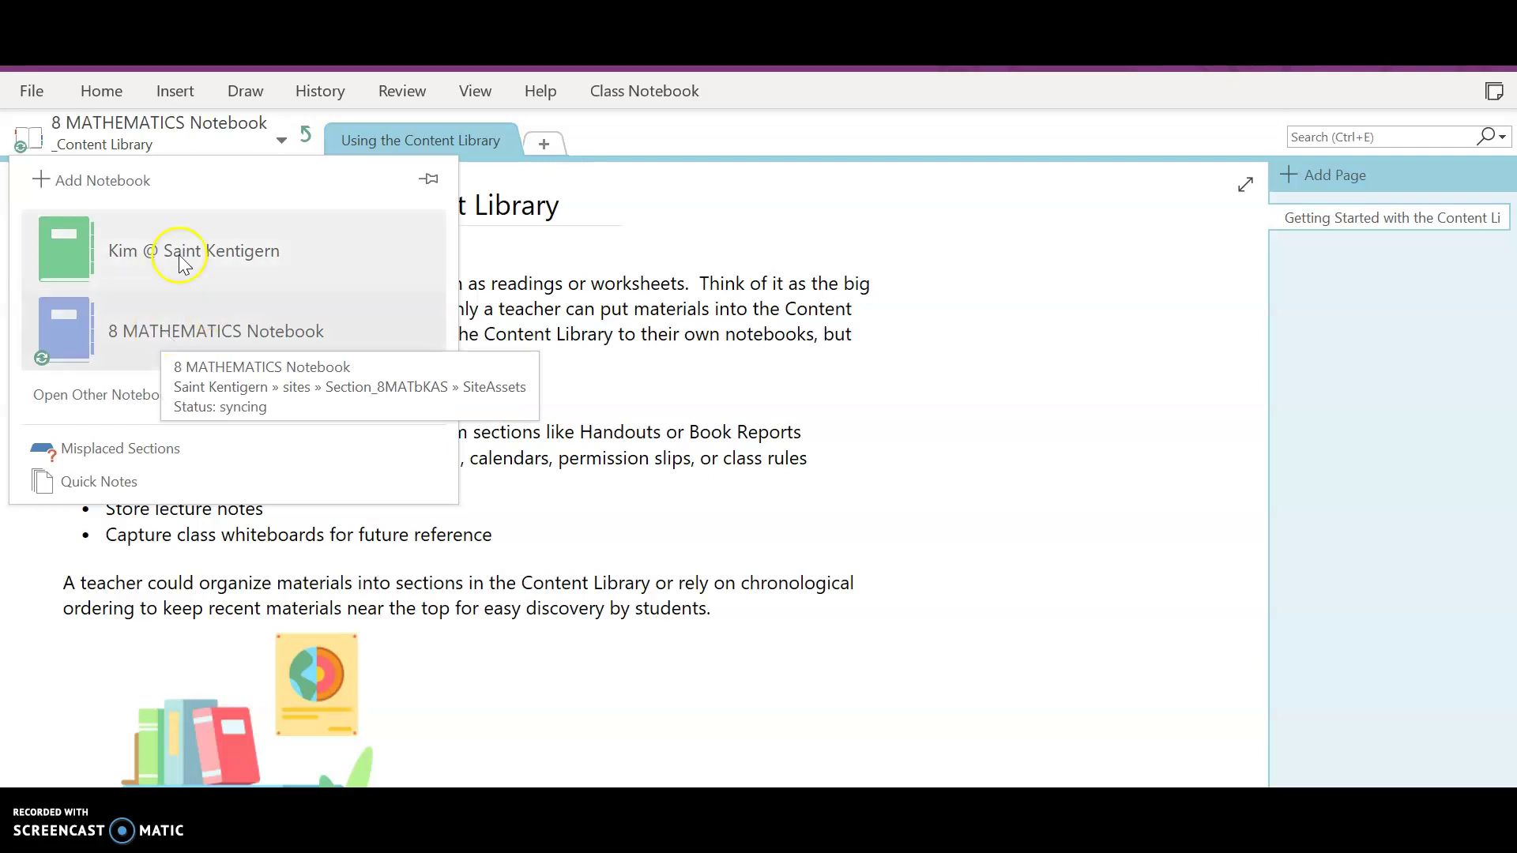
{"action": "left_click", "coordinate": [128, 251]}
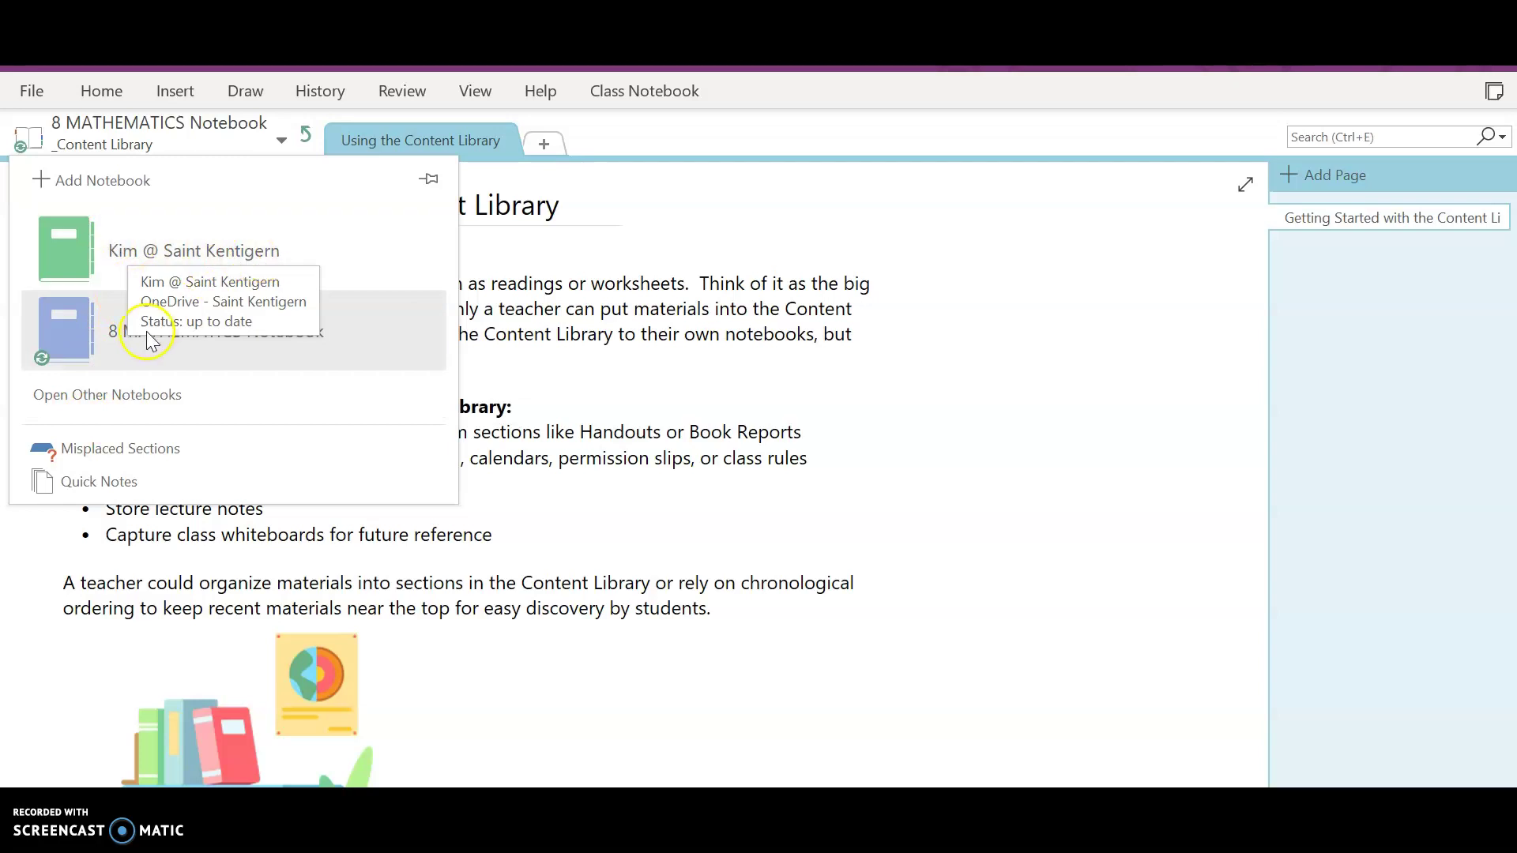
{"action": "right_click", "coordinate": [203, 335]}
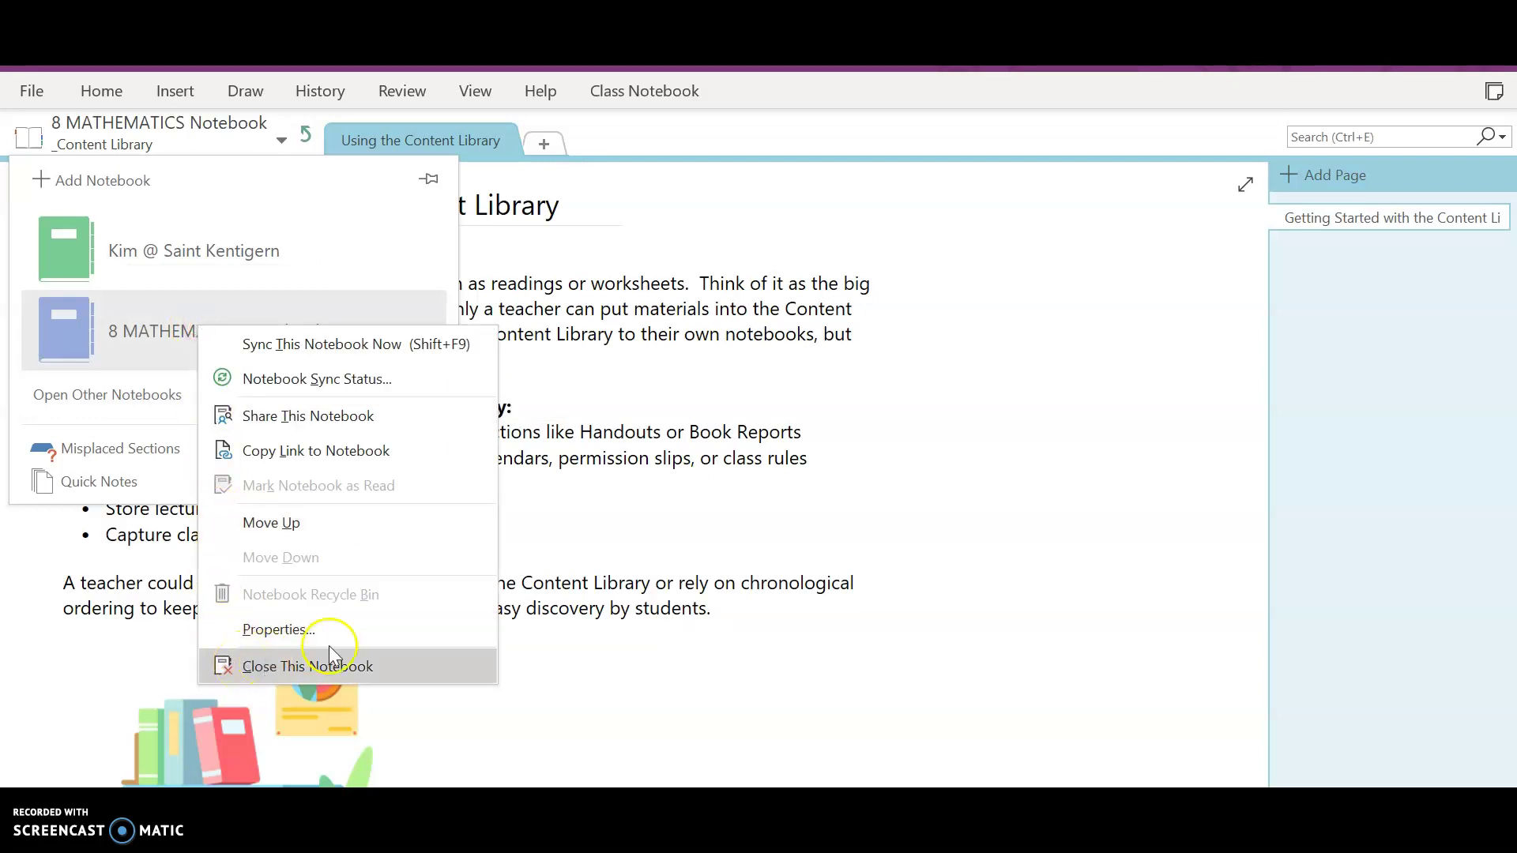
{"action": "left_click", "coordinate": [790, 420]}
{"action": "left_click", "coordinate": [788, 409]}
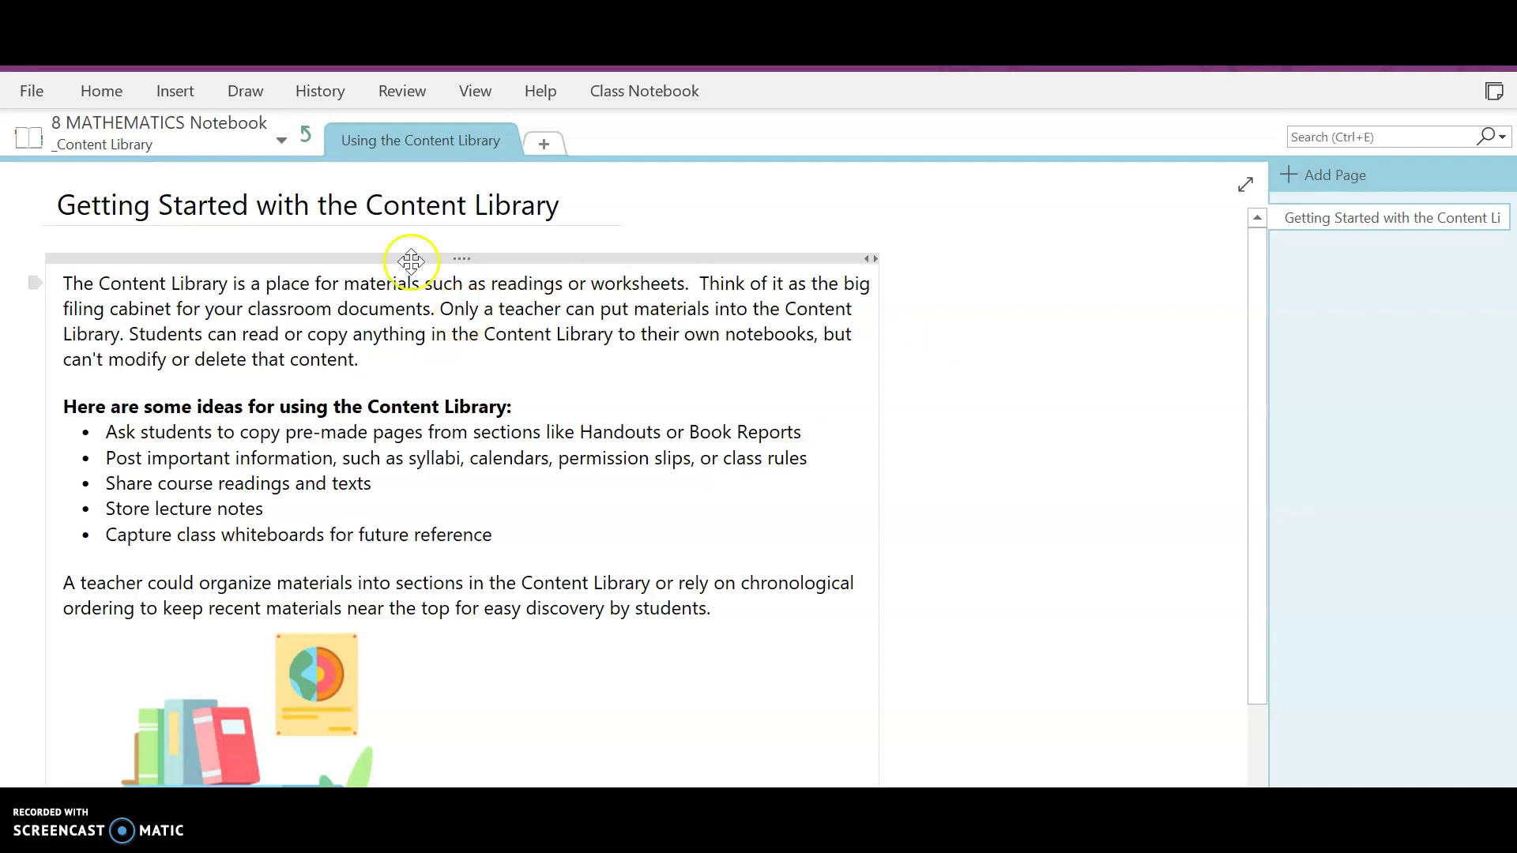
Open the 8 MATHEMATICS Notebook's Welcome section and view a student's Homework and Number sections, returning to the Welcome page
{"action": "left_click", "coordinate": [280, 142]}
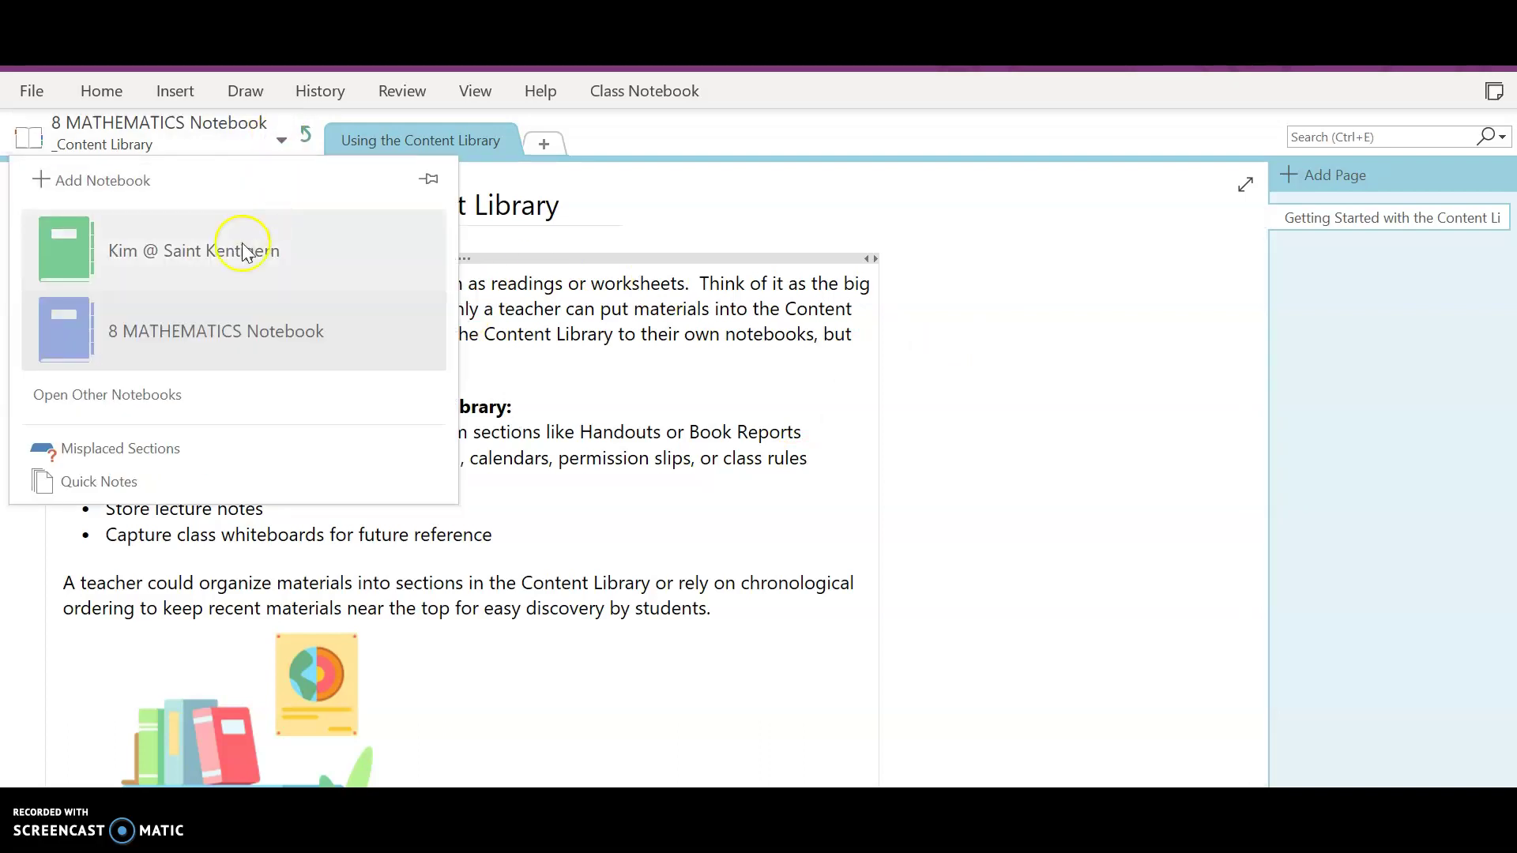
{"action": "left_click", "coordinate": [217, 324]}
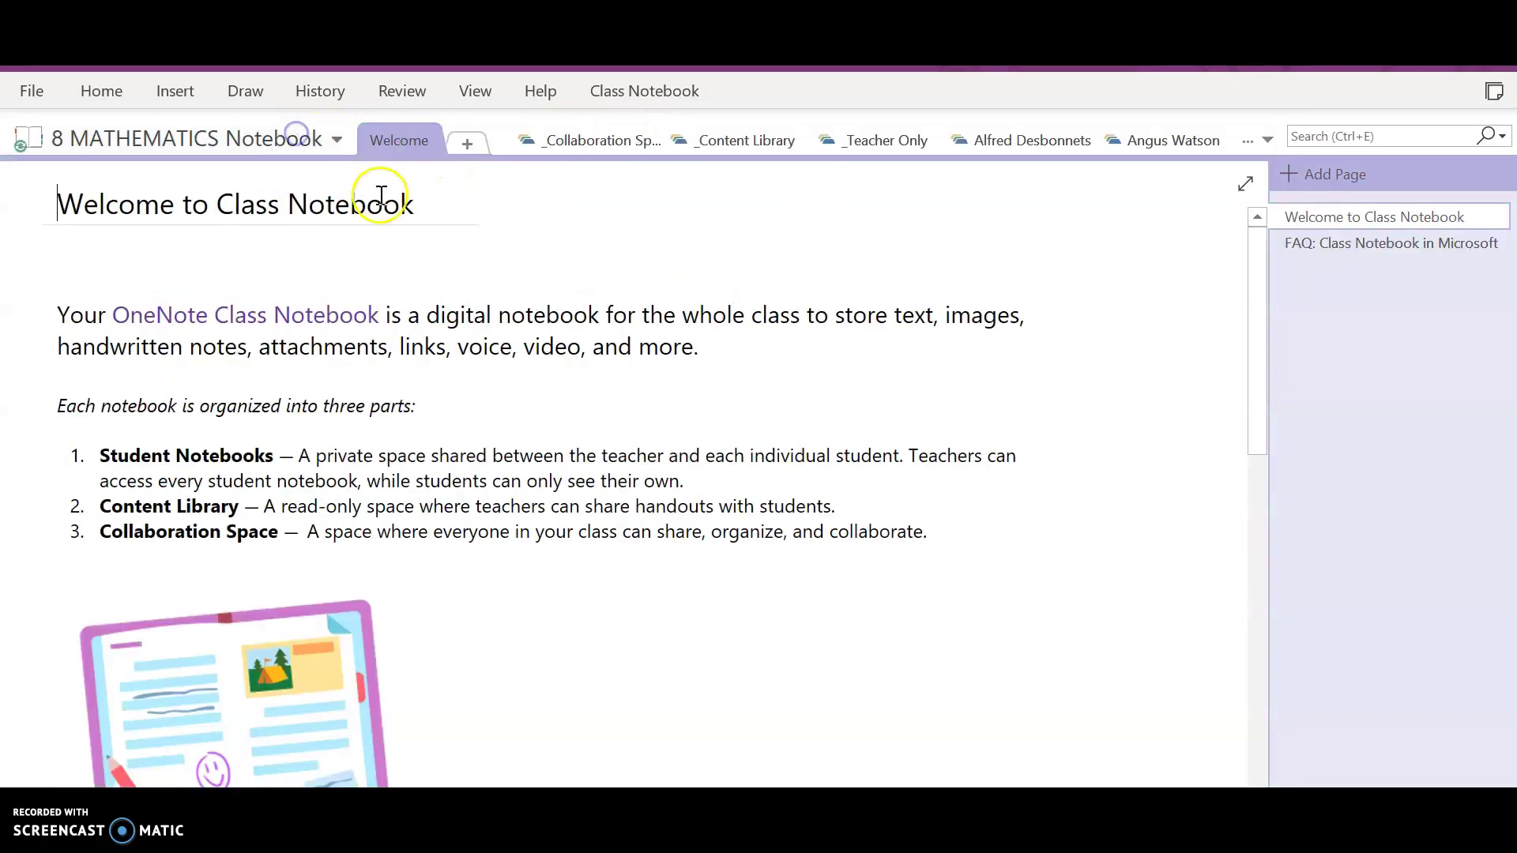
{"action": "left_click", "coordinate": [1025, 142]}
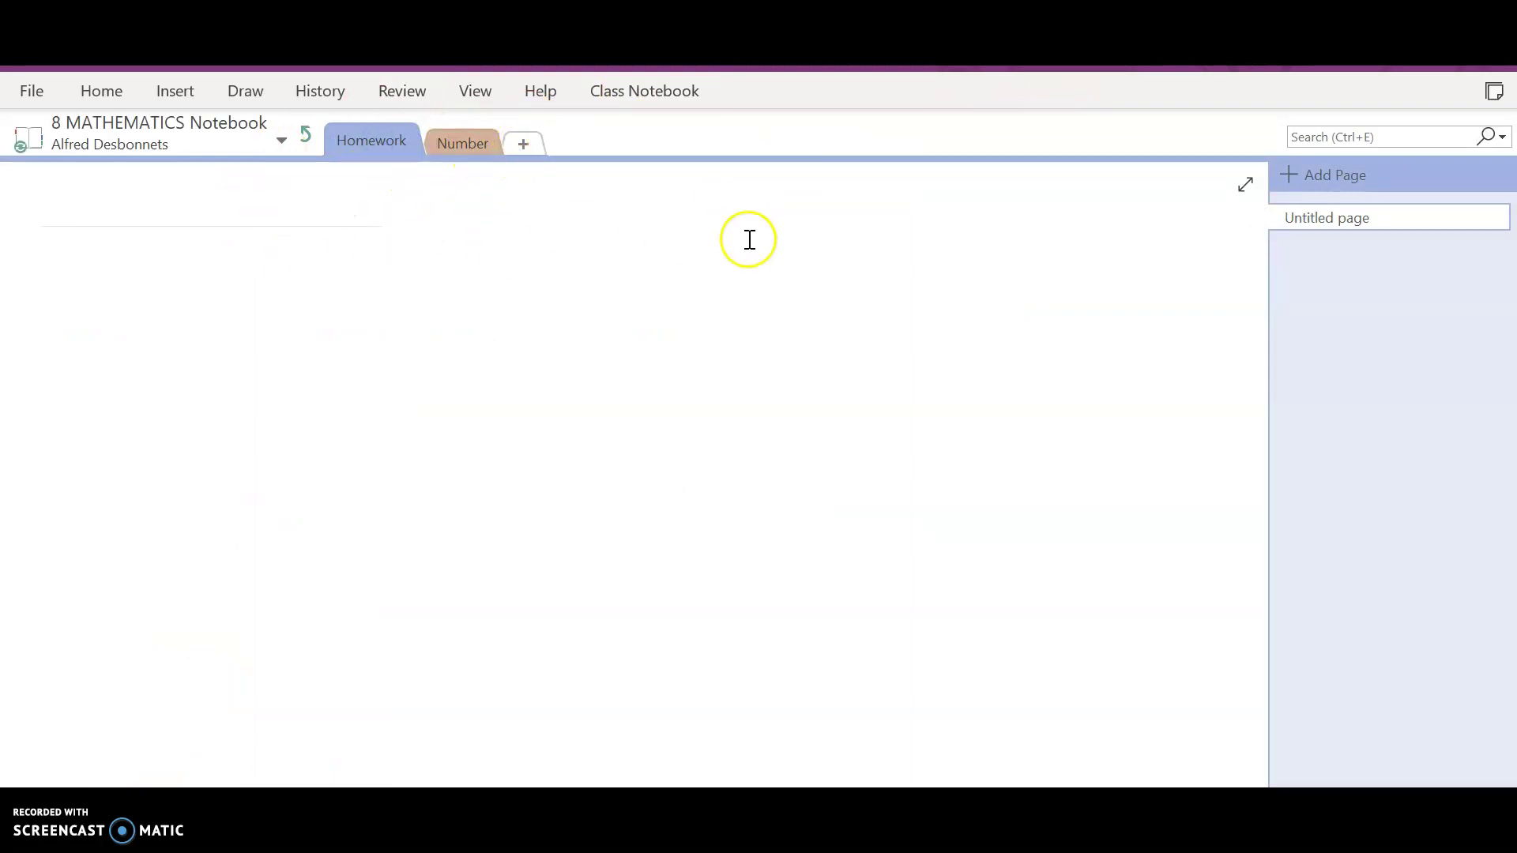
{"action": "left_click", "coordinate": [463, 148]}
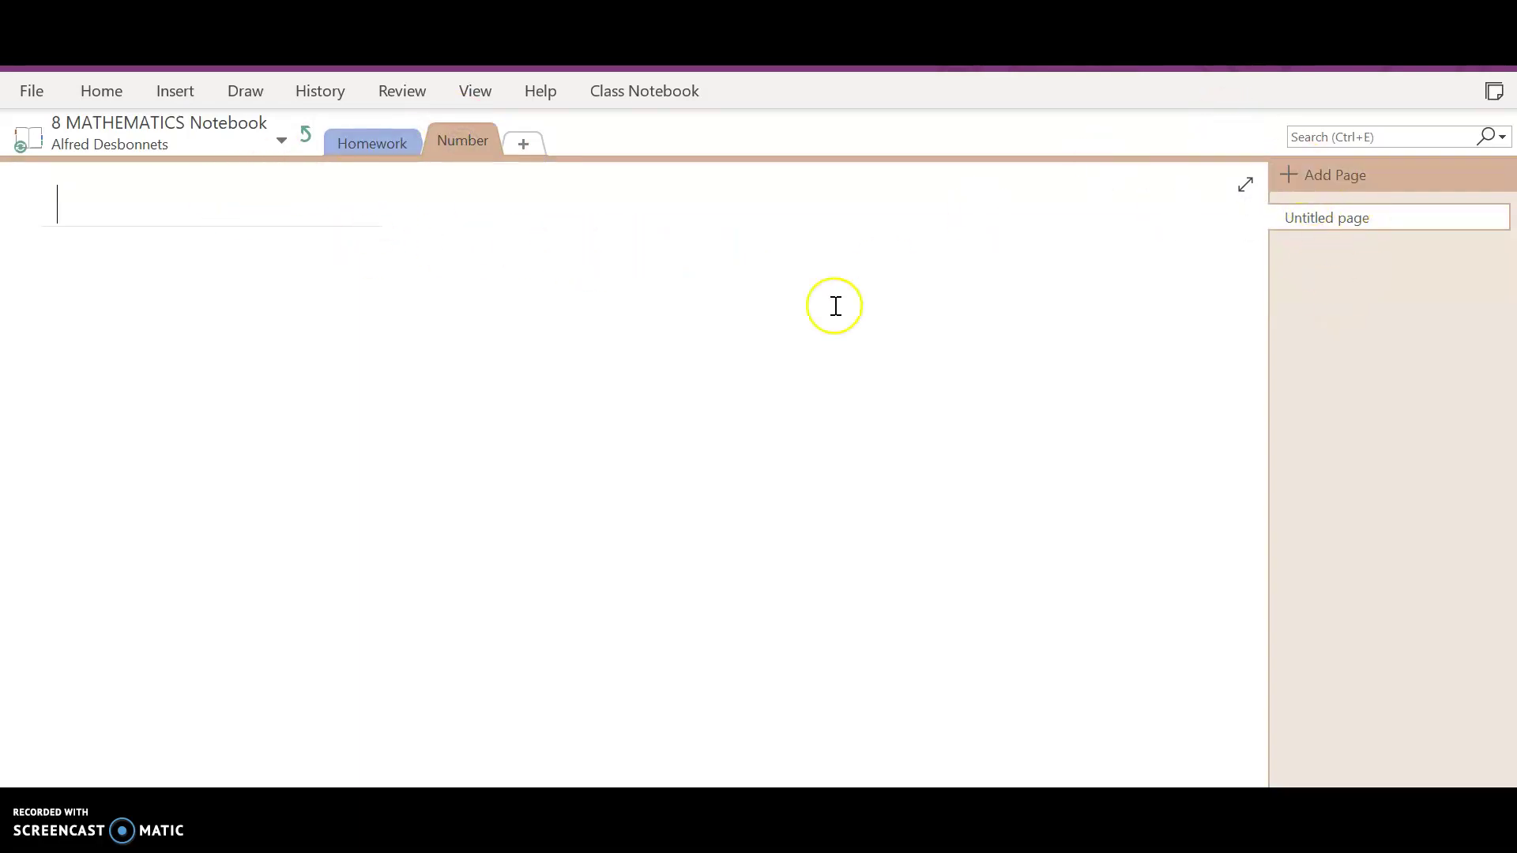
{"action": "left_click", "coordinate": [305, 136]}
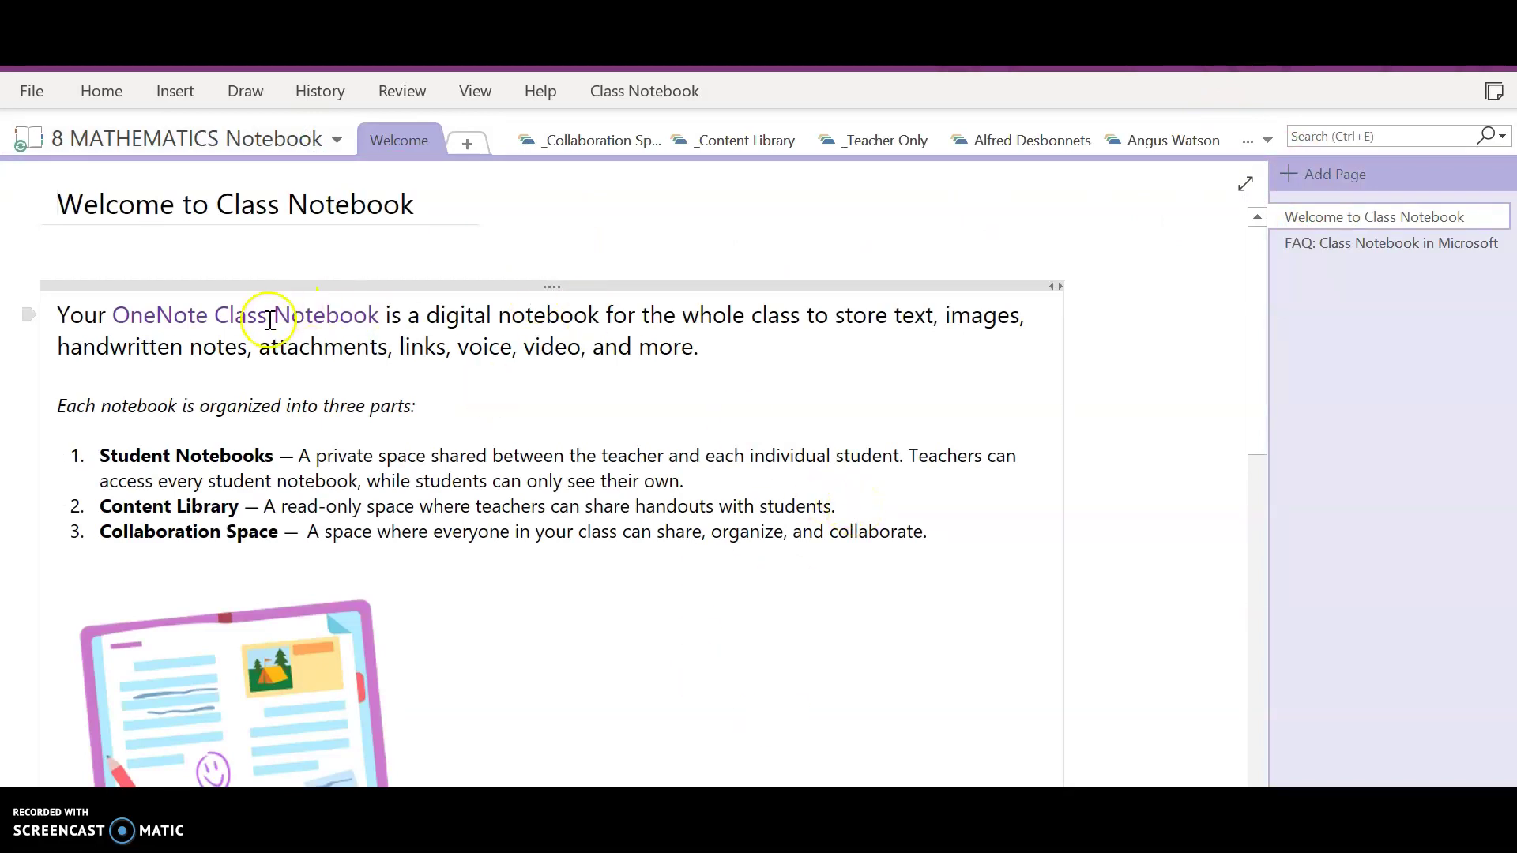
{"action": "left_click", "coordinate": [337, 141]}
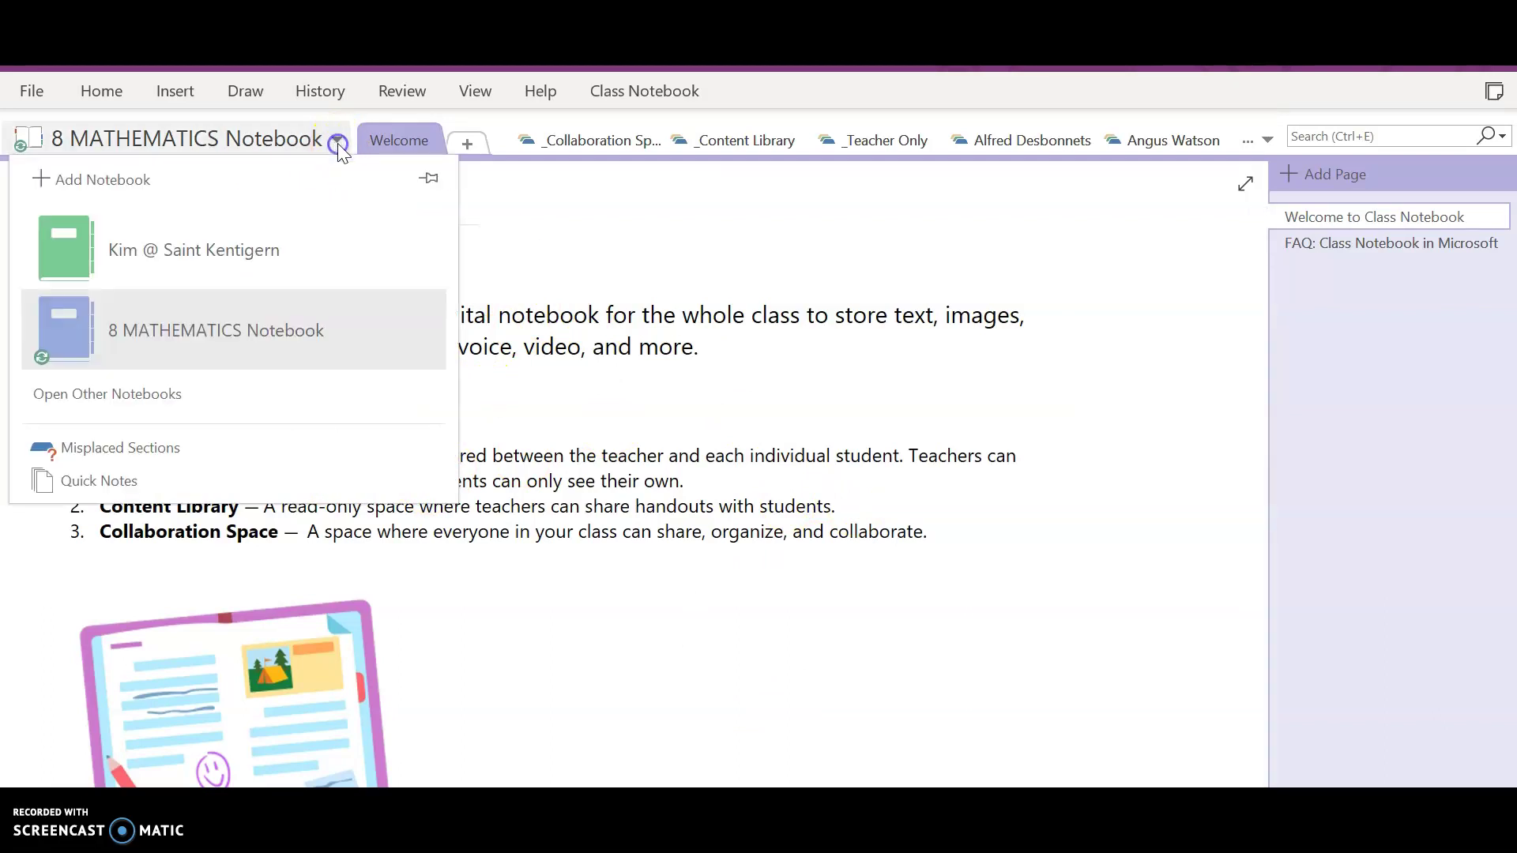
{"action": "left_click", "coordinate": [247, 338]}
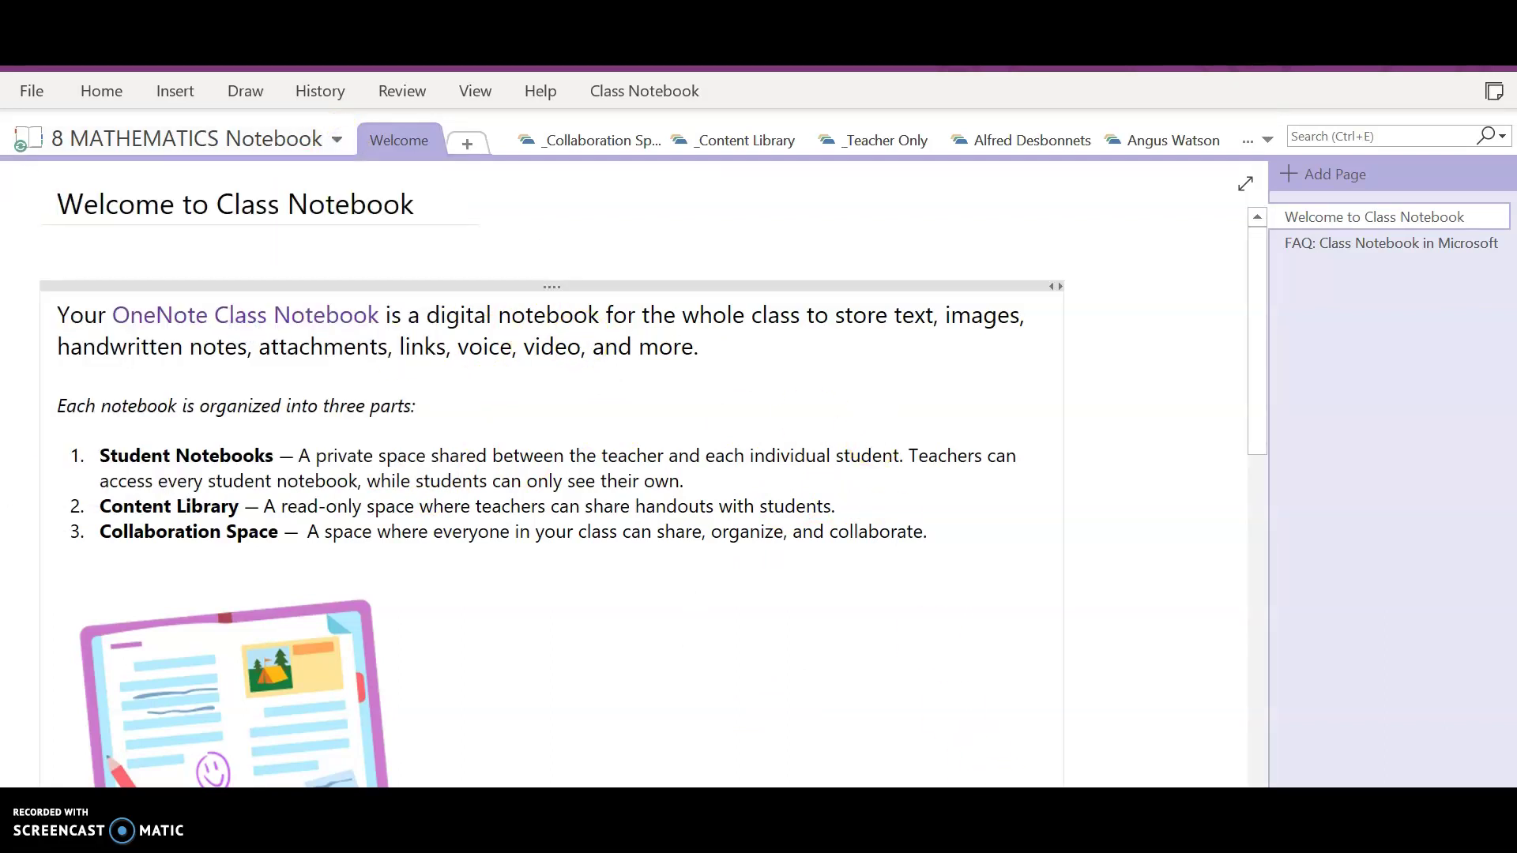
Switch back to Teams, continue past the OneNote notice and open the General channel of the 9 MATHEMATICS team
{"action": "key", "text": "alt+Tab"}
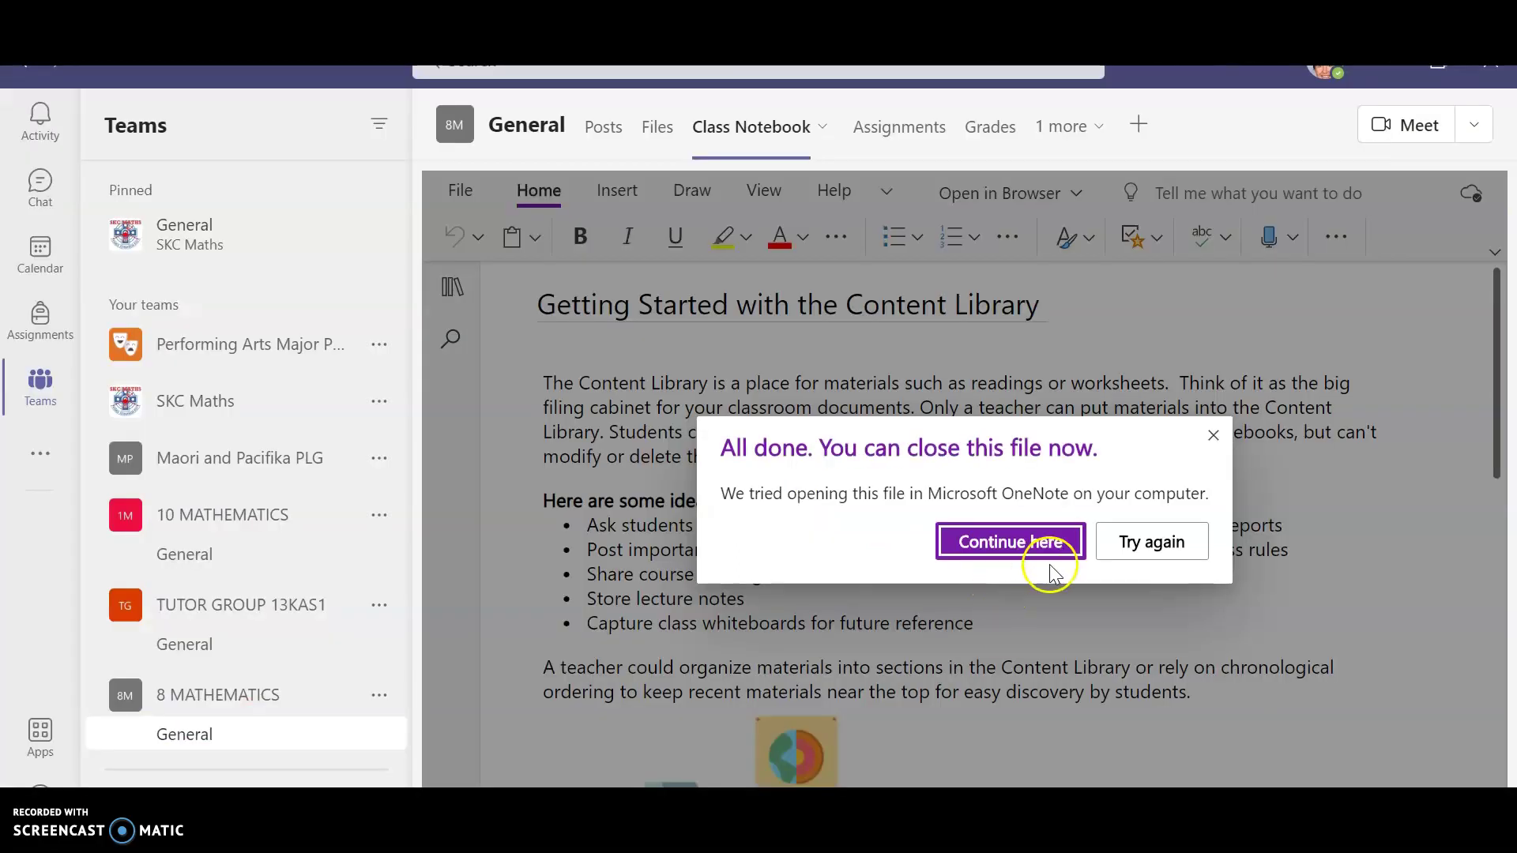
{"action": "left_click", "coordinate": [1033, 545]}
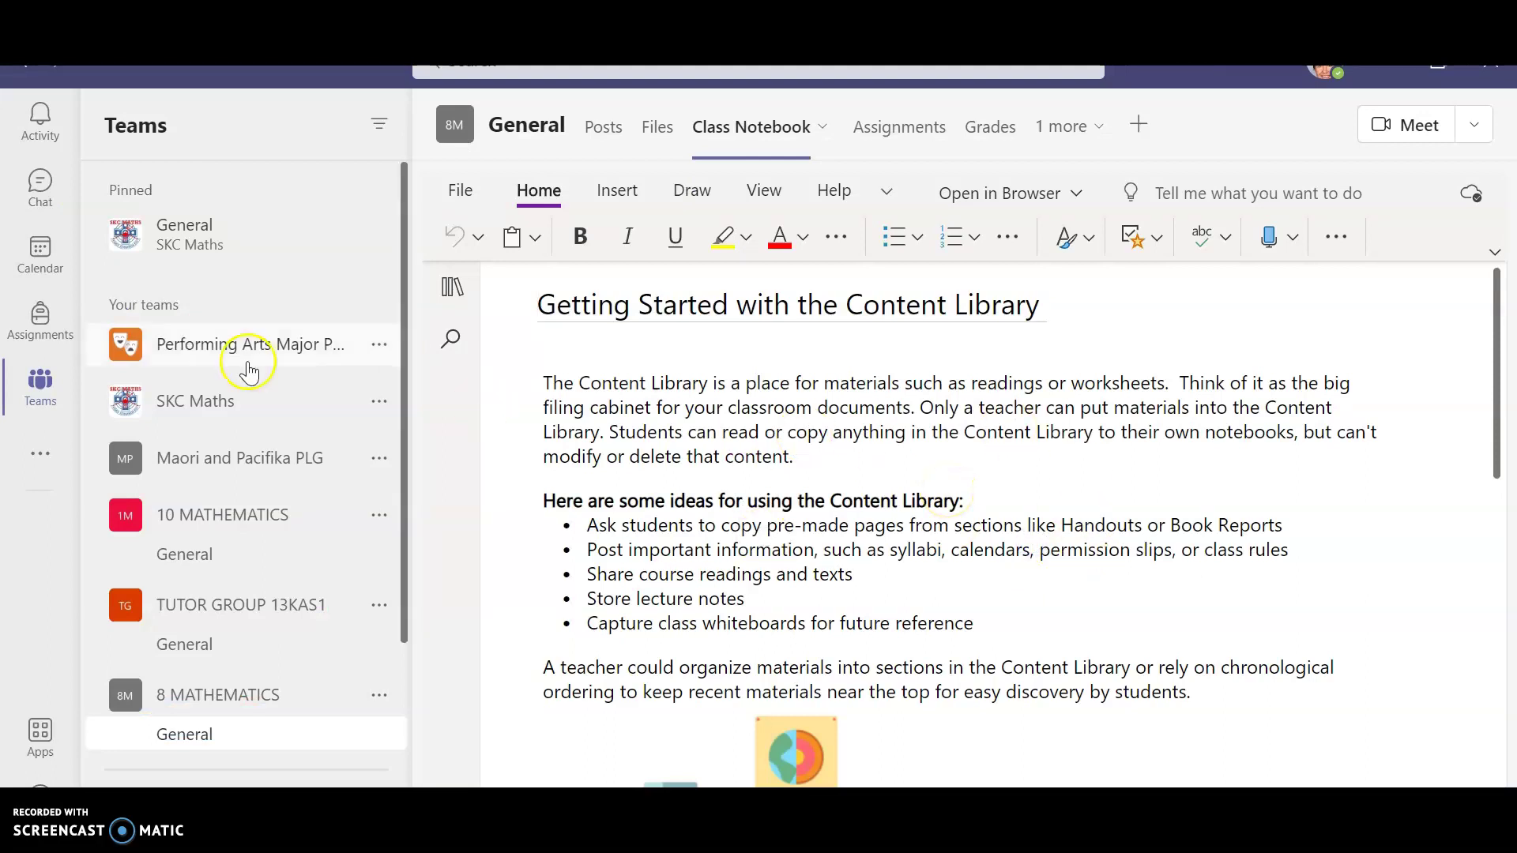
{"action": "scroll", "coordinate": [91, 514], "scroll_direction": "down", "scroll_amount": 3}
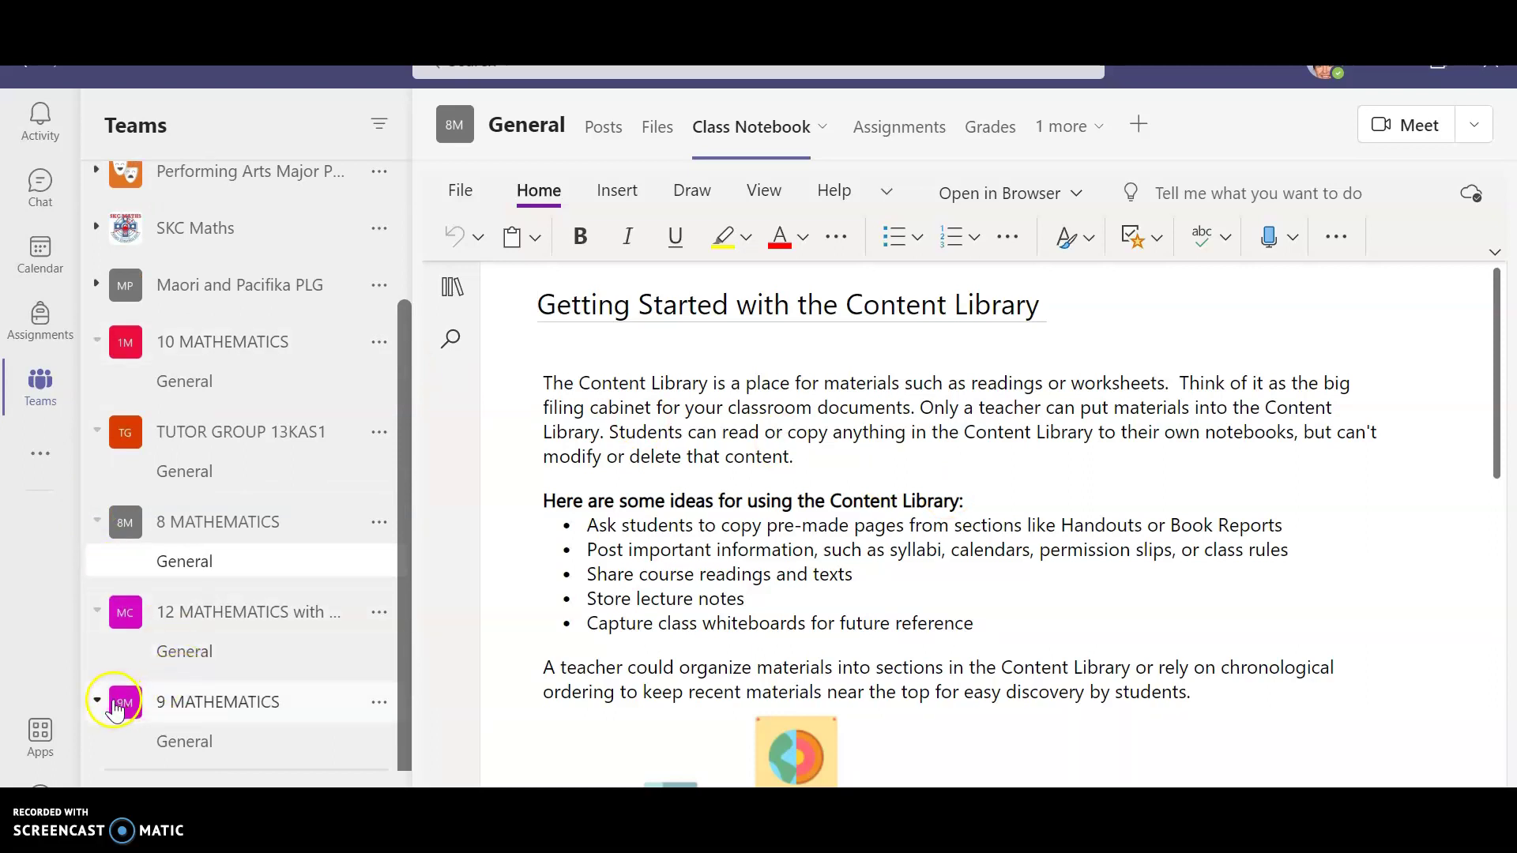
{"action": "left_click", "coordinate": [182, 701]}
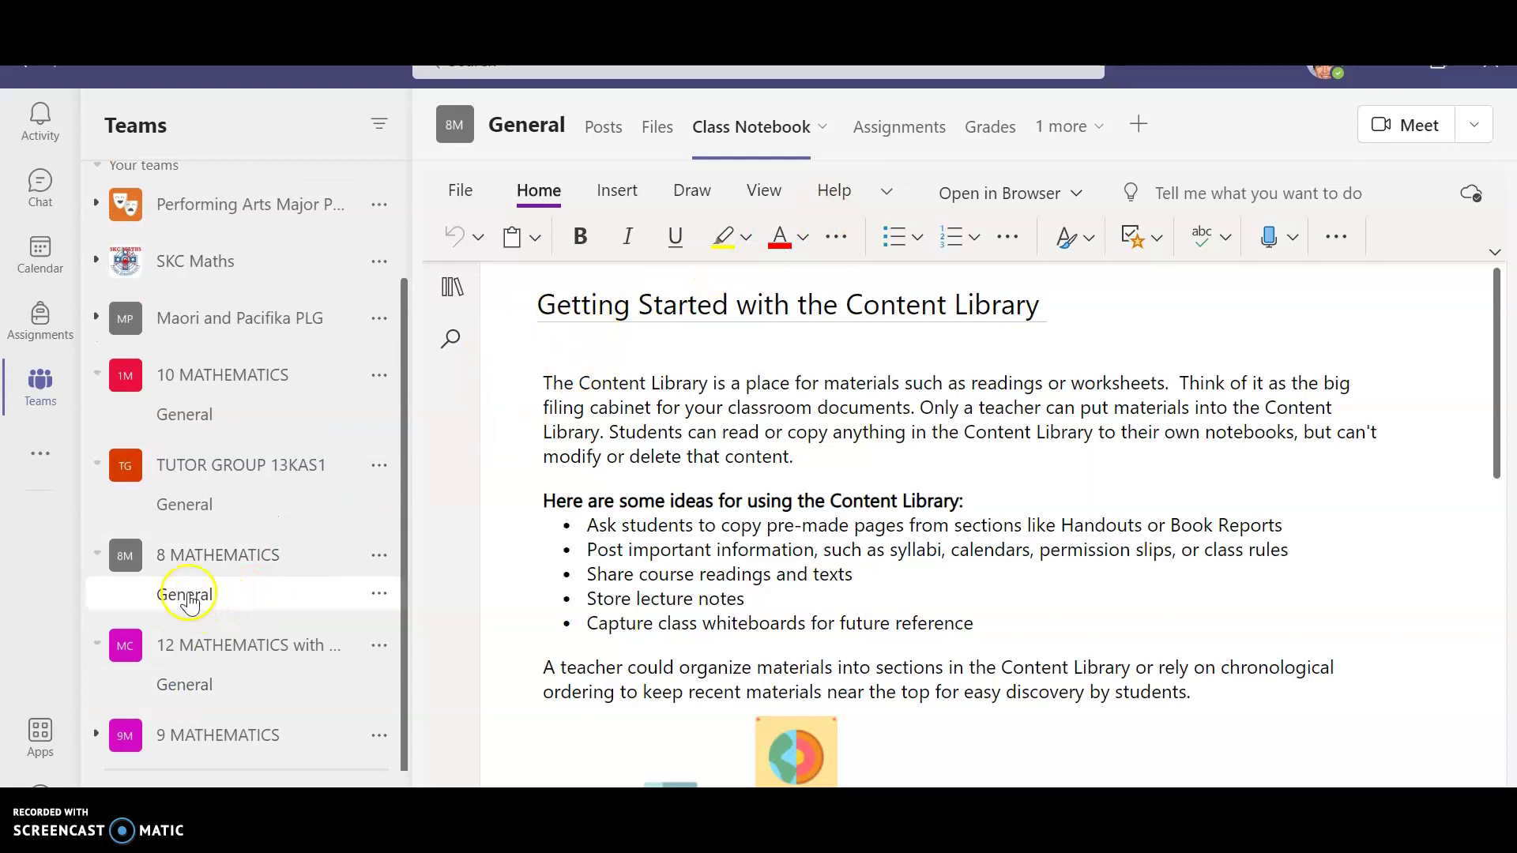
{"action": "left_click", "coordinate": [197, 730]}
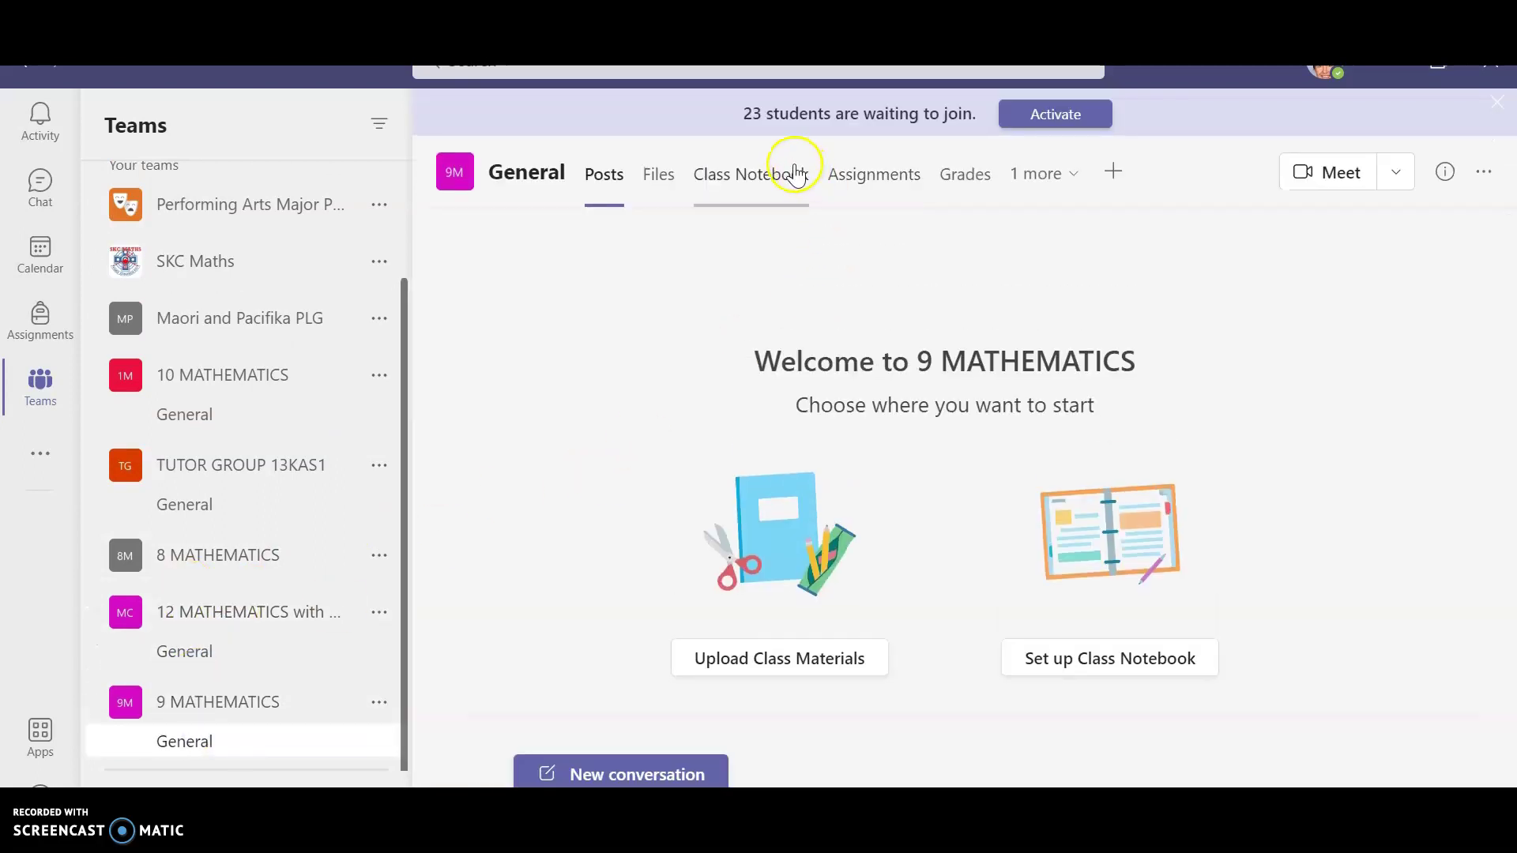
Open the Class Notebook of the 9 MATHEMATICS team, calling up the team activation prompt and cancelling it
{"action": "left_click", "coordinate": [787, 175]}
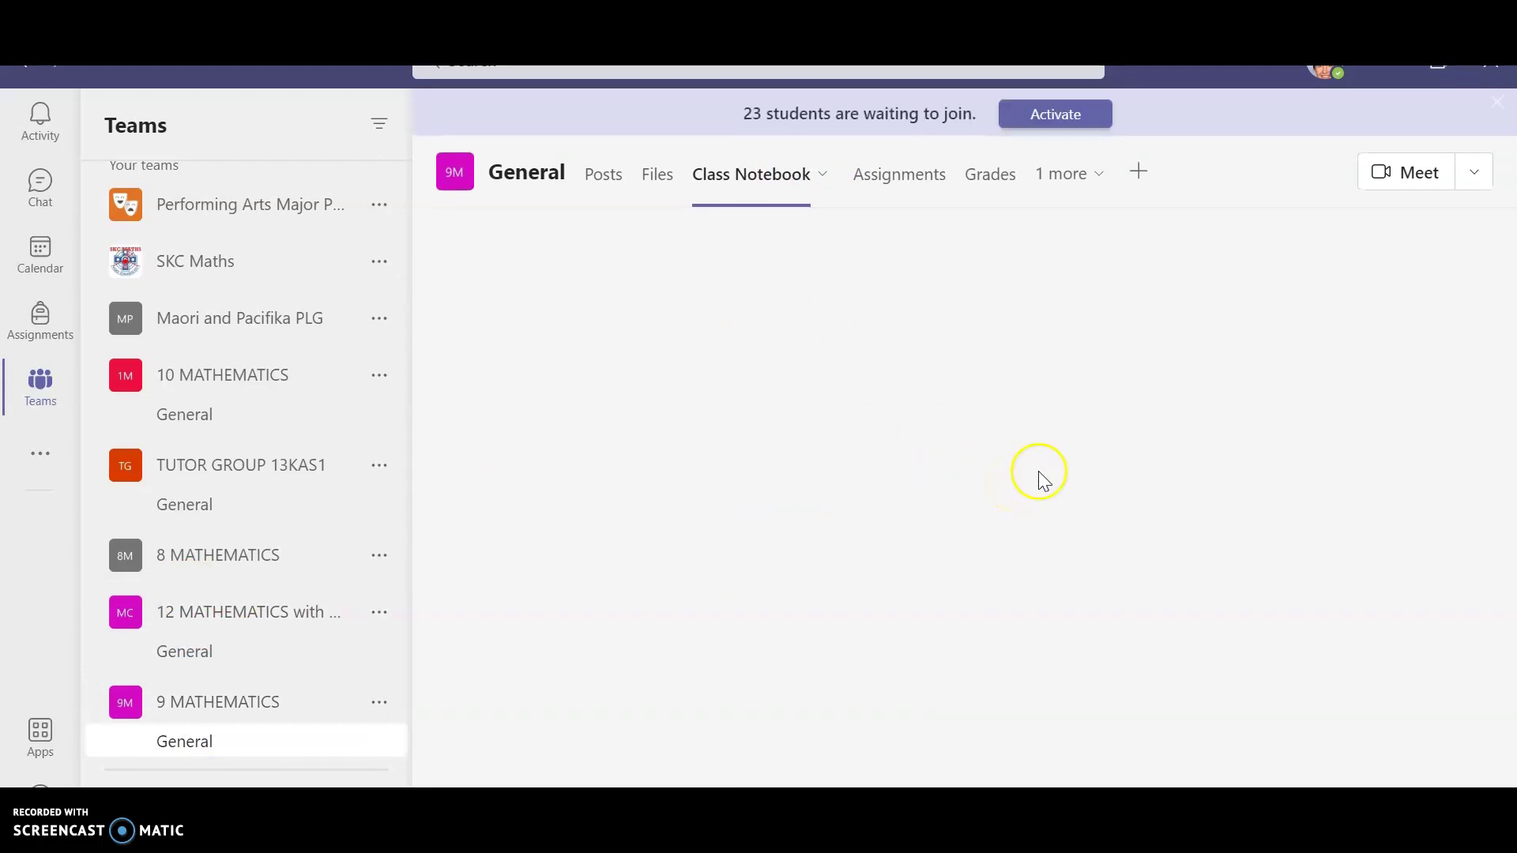
{"action": "left_click", "coordinate": [1064, 115]}
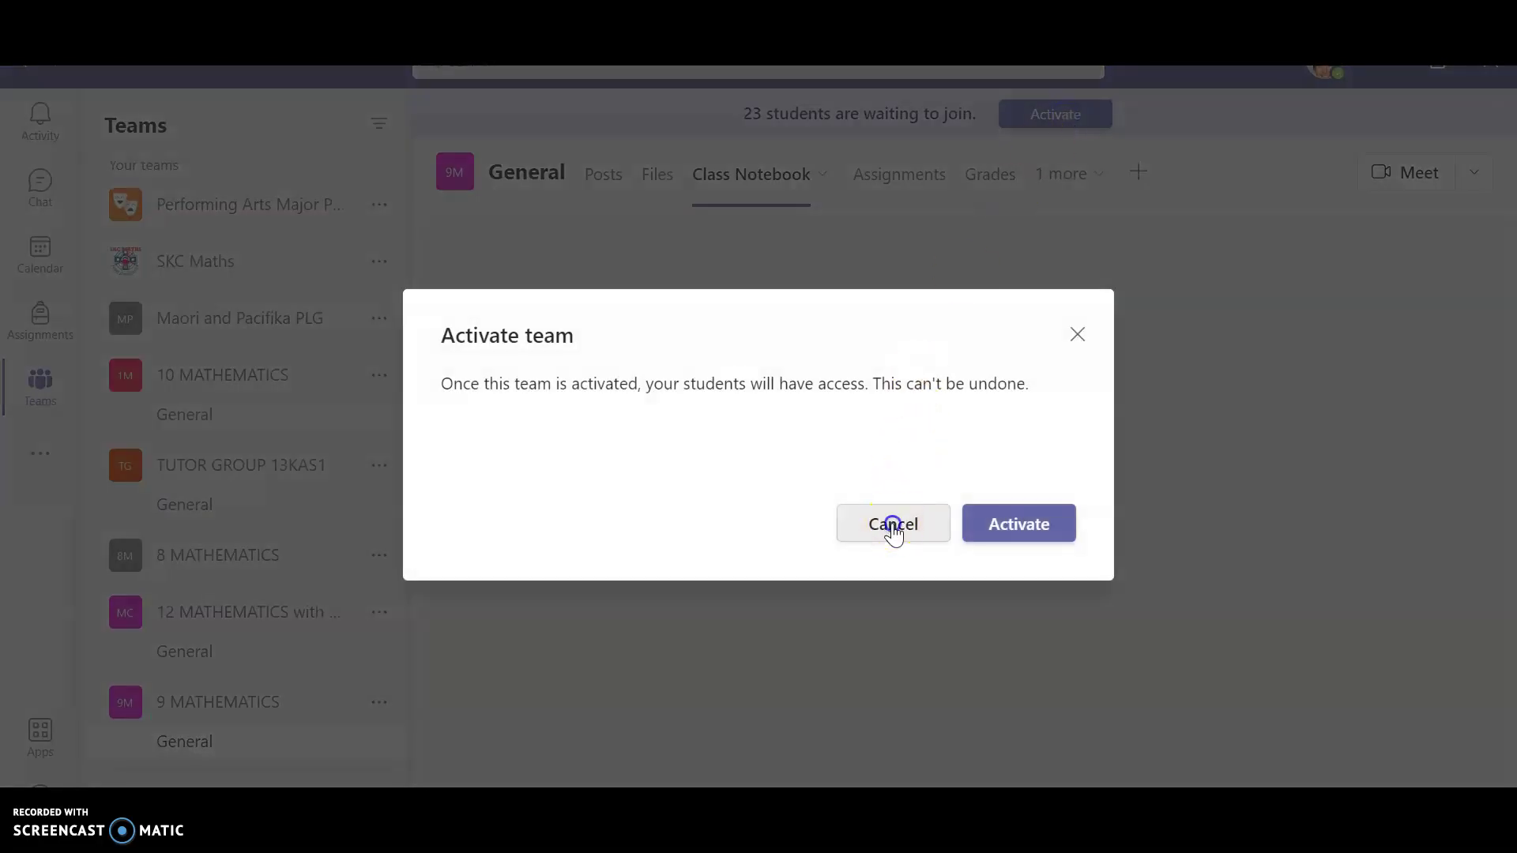
{"action": "left_click", "coordinate": [893, 525]}
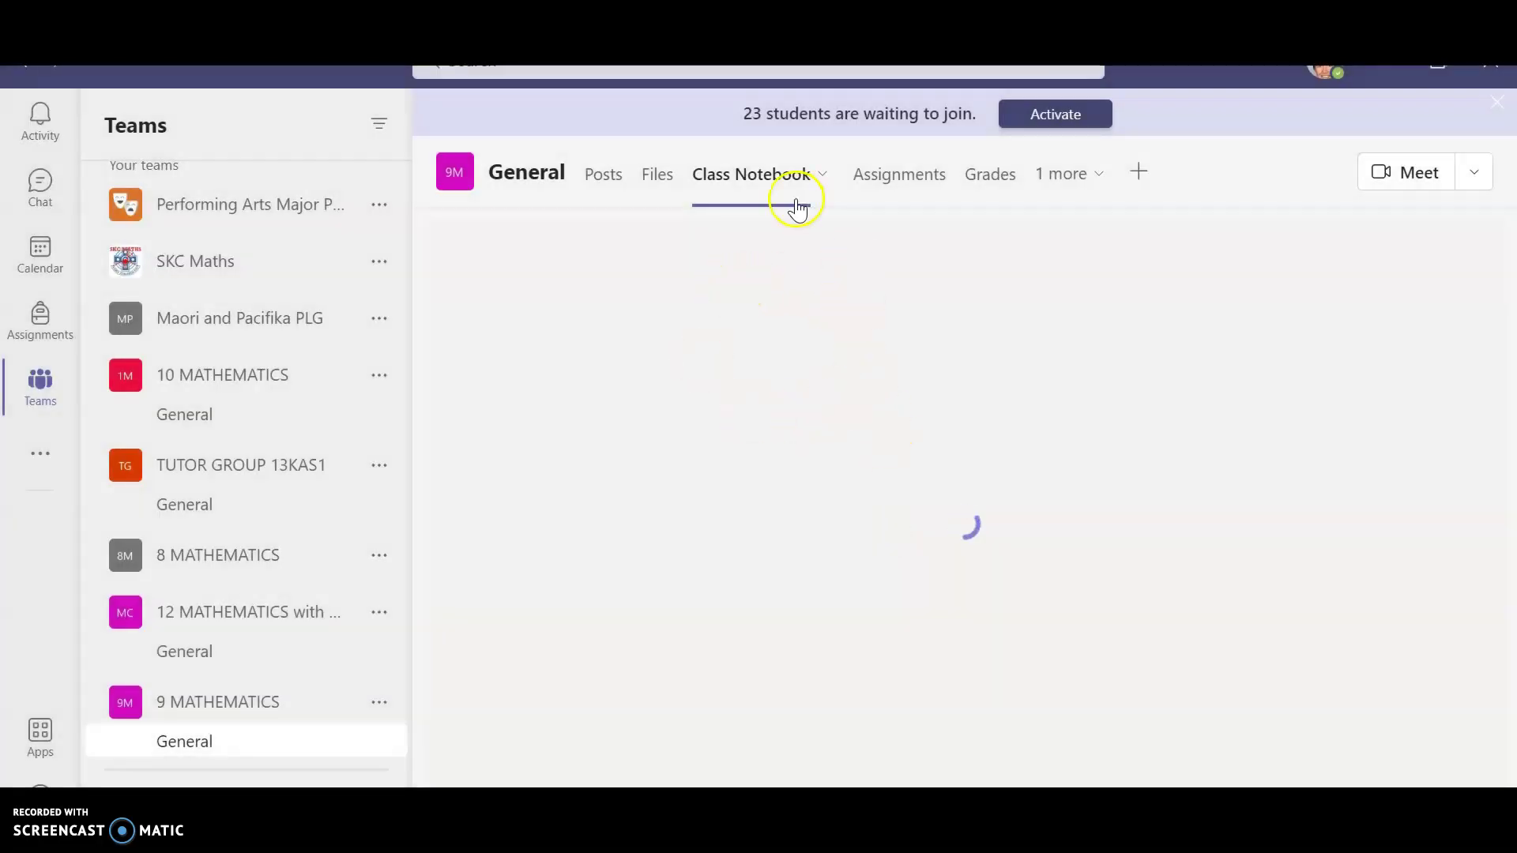